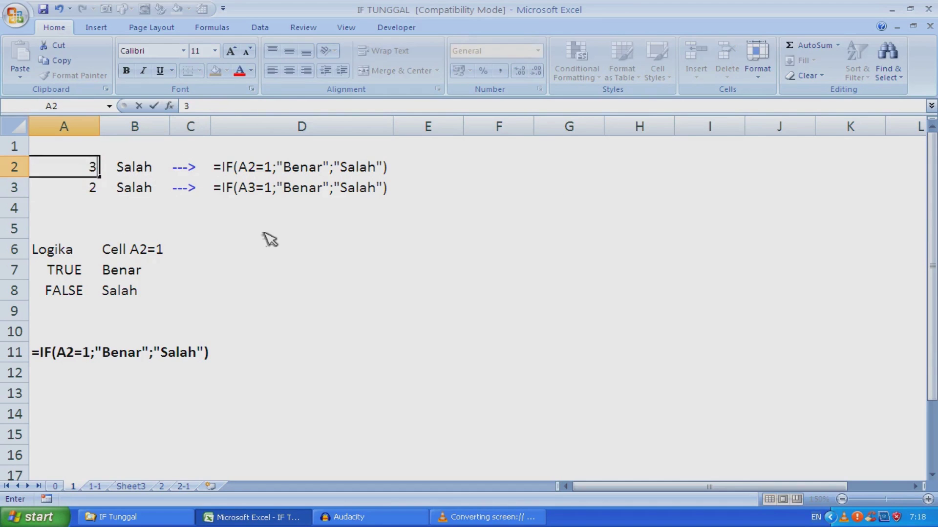
- Test the IF formula by entering 4, 5 and 6 one after another in cell A2
key(Up)
text(4)
key(Return)
key(Up)
text(5)
key(Return)
key(Up)
text(6)
key(Return)
- Enter 1 in cell A2 and select the IF result beside it in B2
key(Up)
text(1)
key(Return)
key(Up)
key(Right)
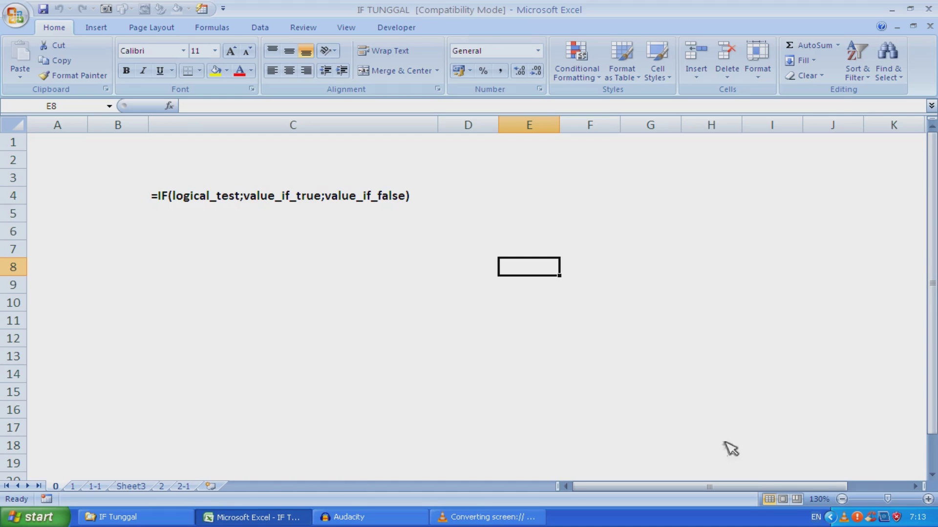
- Examine the logical_test, value_if_true and value_if_false arguments of the IF syntax in C4 on sheet 0, highlighting each in turn
click(928, 499)
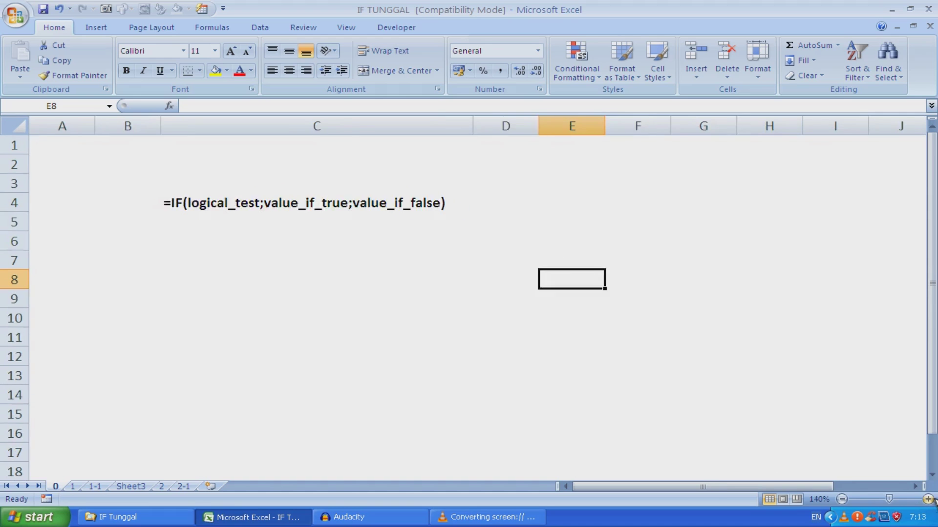
click(928, 499)
click(928, 500)
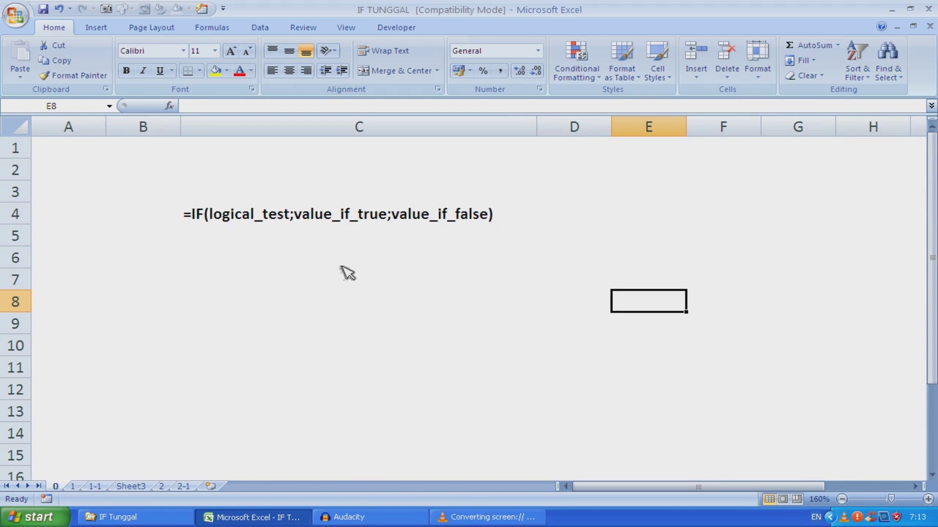
click(218, 235)
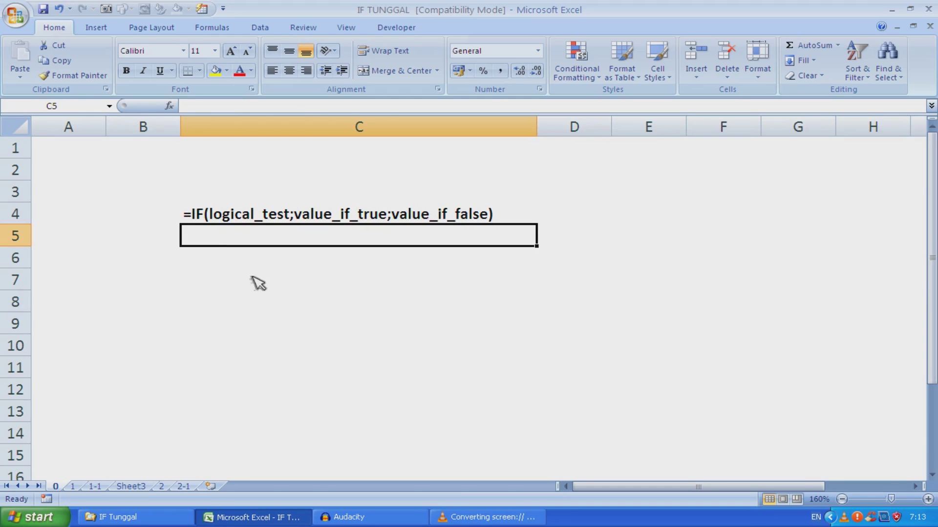
key(Up)
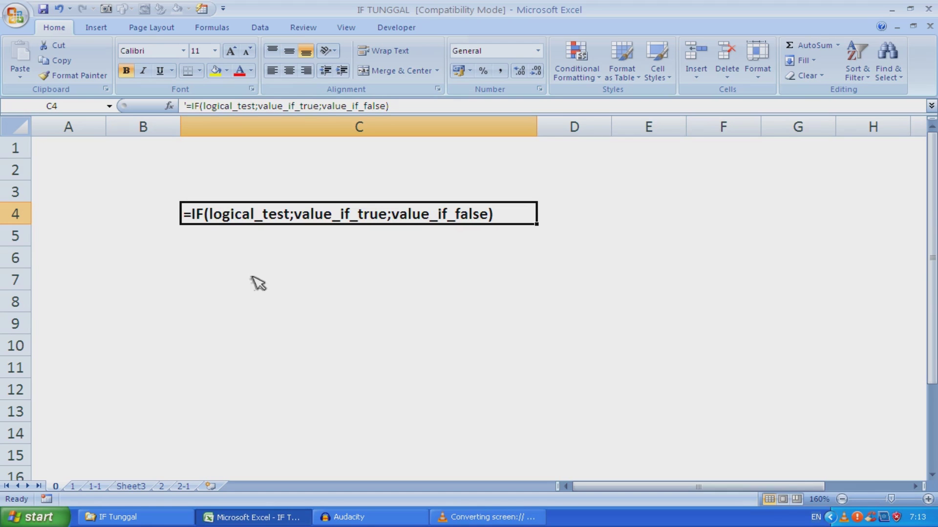
double_click(225, 218)
drag(215, 213, 296, 216)
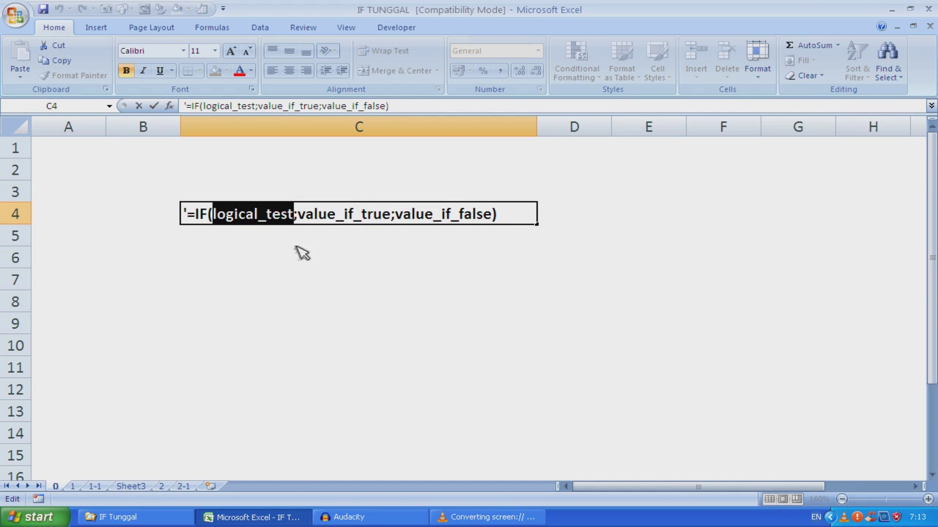
drag(299, 216, 397, 221)
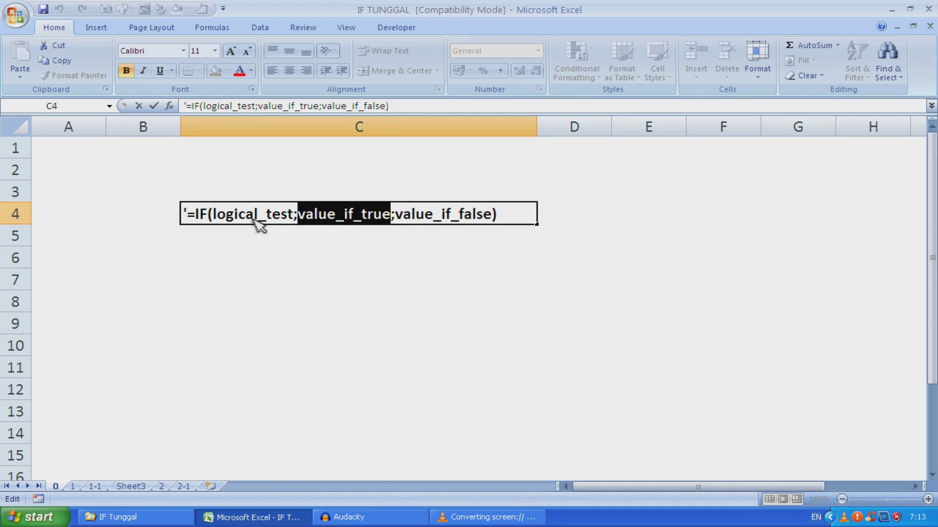
drag(395, 220, 495, 221)
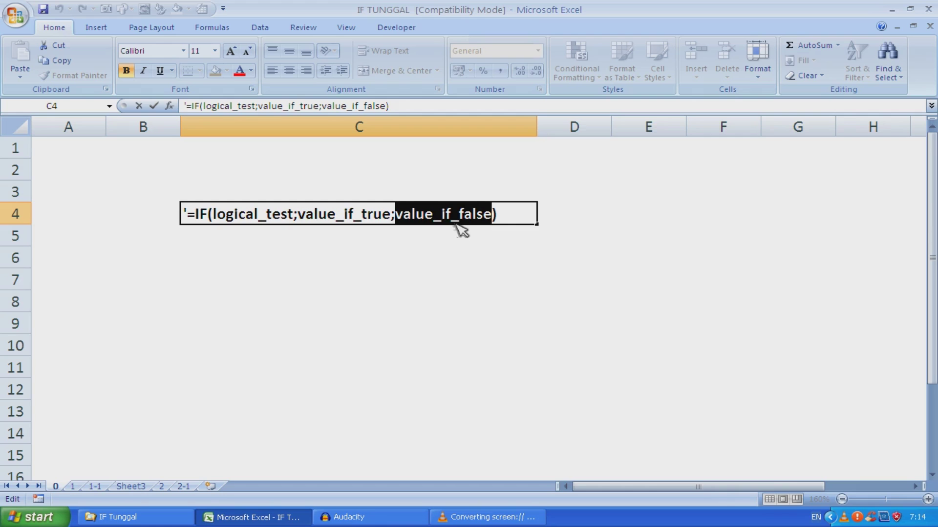
click(363, 216)
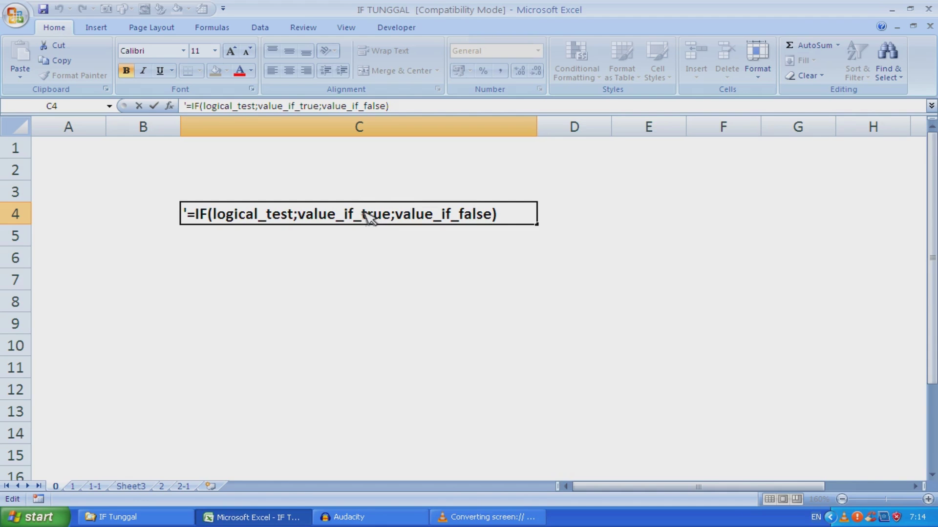
click(435, 215)
- Open sheet 1 and inspect the example values in cells A2 and A3
click(73, 487)
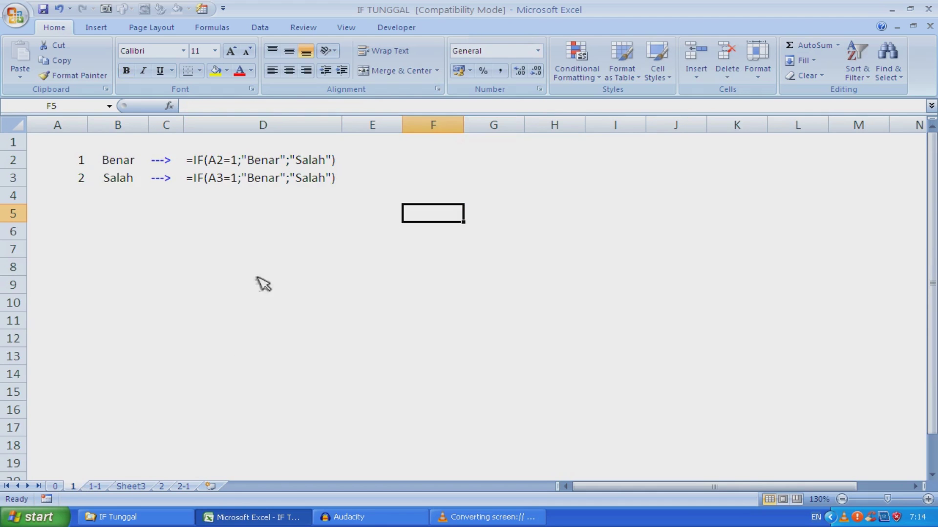
click(103, 246)
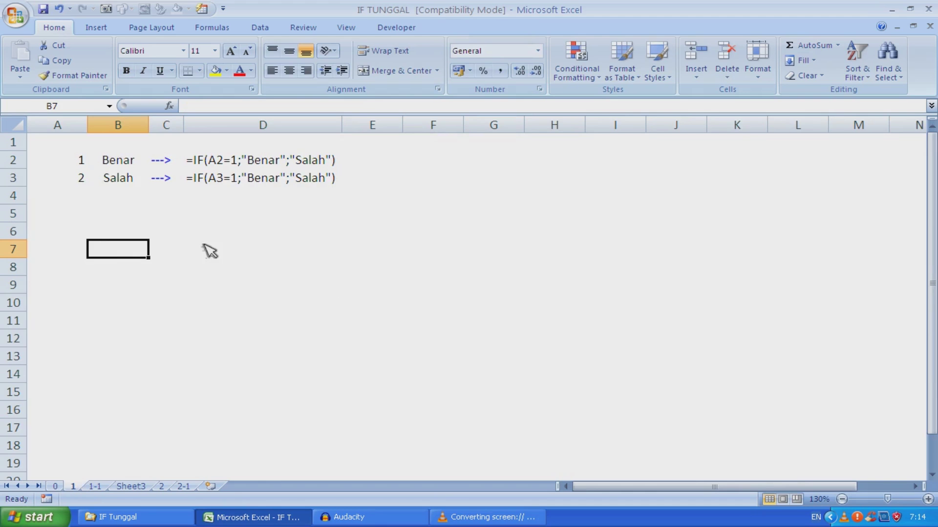
click(78, 162)
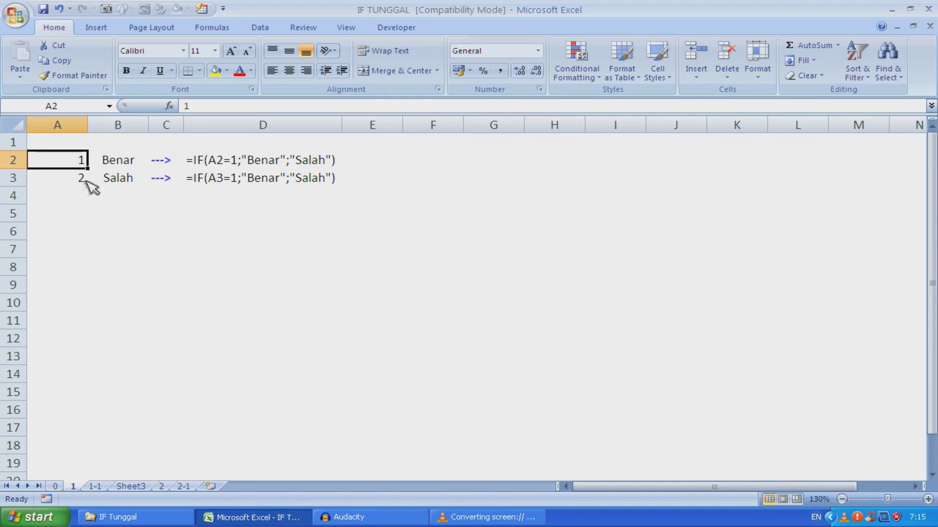
click(83, 184)
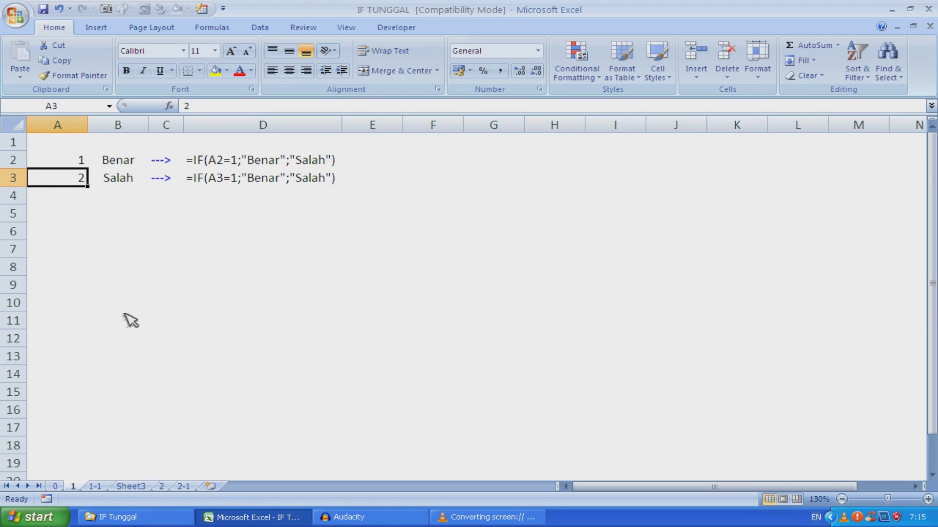
click(86, 232)
click(82, 160)
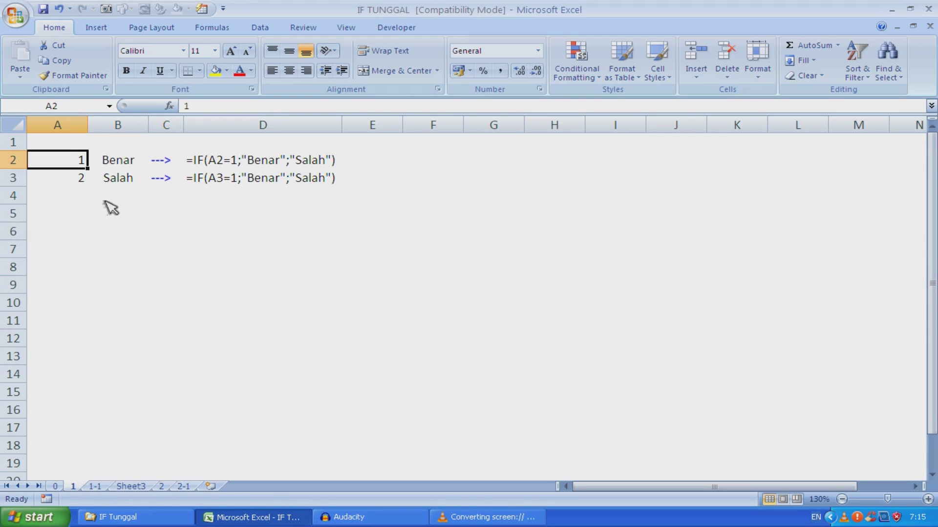
- Enter the headings "Logika" in A6 and "Cell A2" in B6 on sheet 1, after a glance back at sheet 0
click(77, 233)
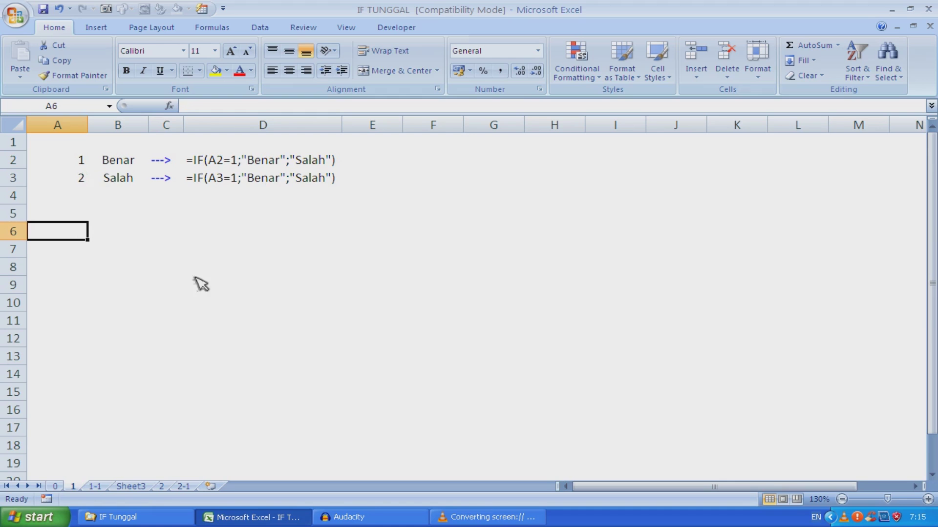
click(56, 487)
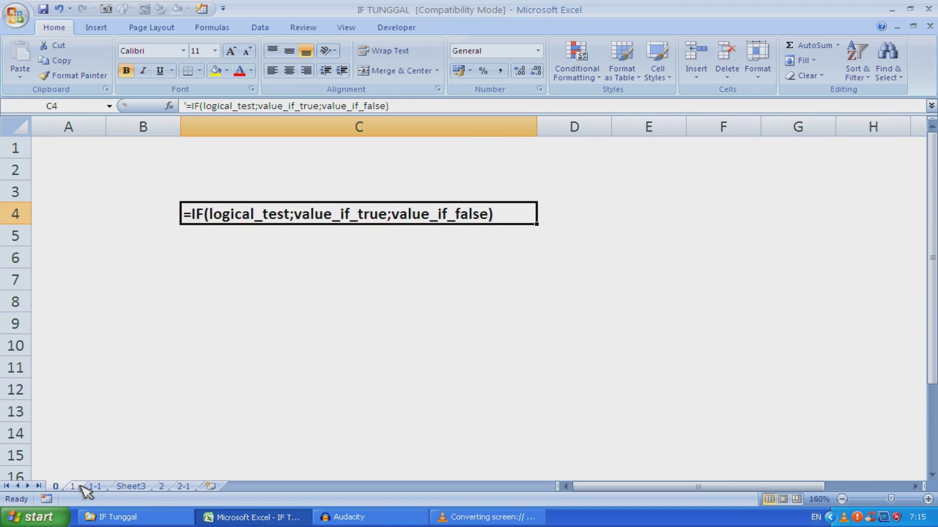
click(80, 487)
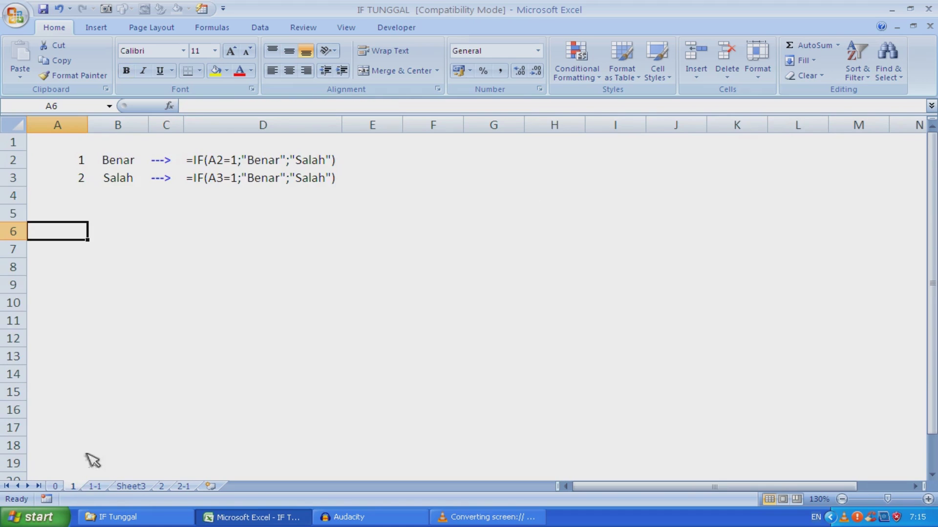
text(Logika)
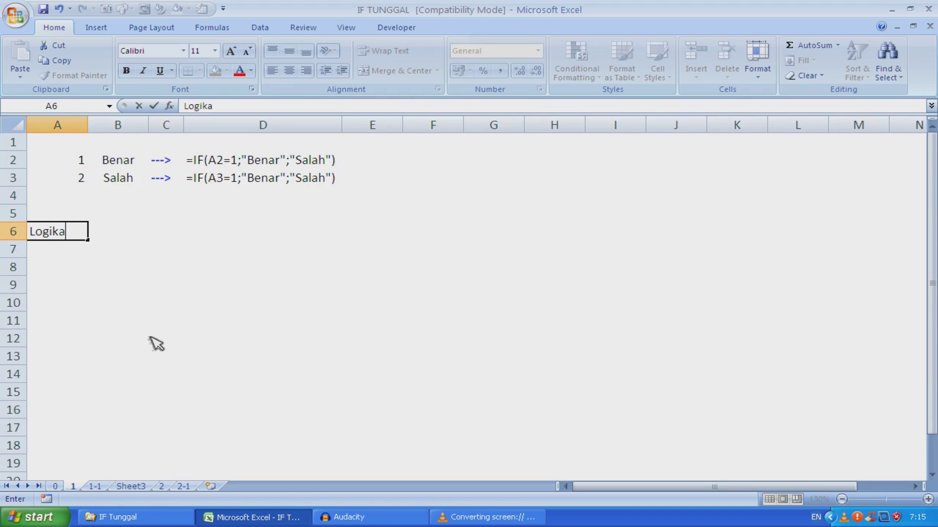
key(Tab)
text(Cell A2)
key(Return)
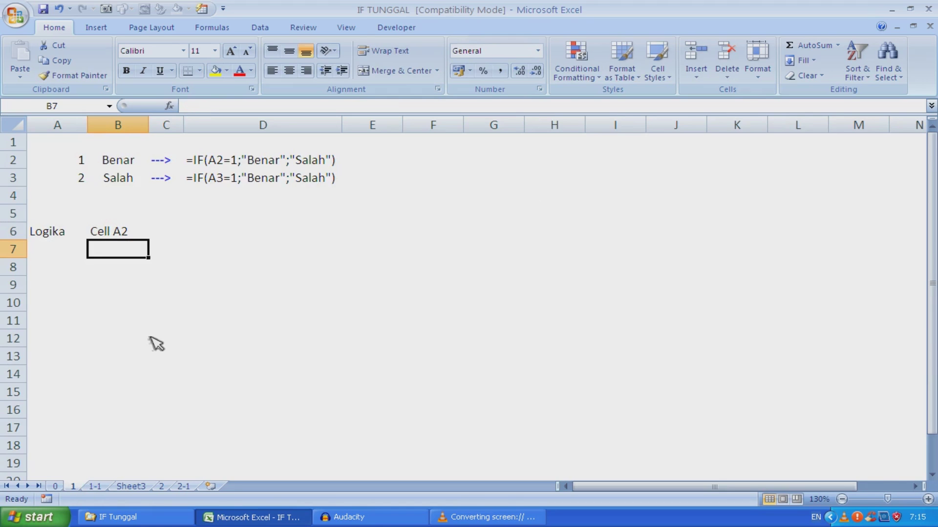
- Extend the heading in B6 to read "Cell A2=1"
click(130, 238)
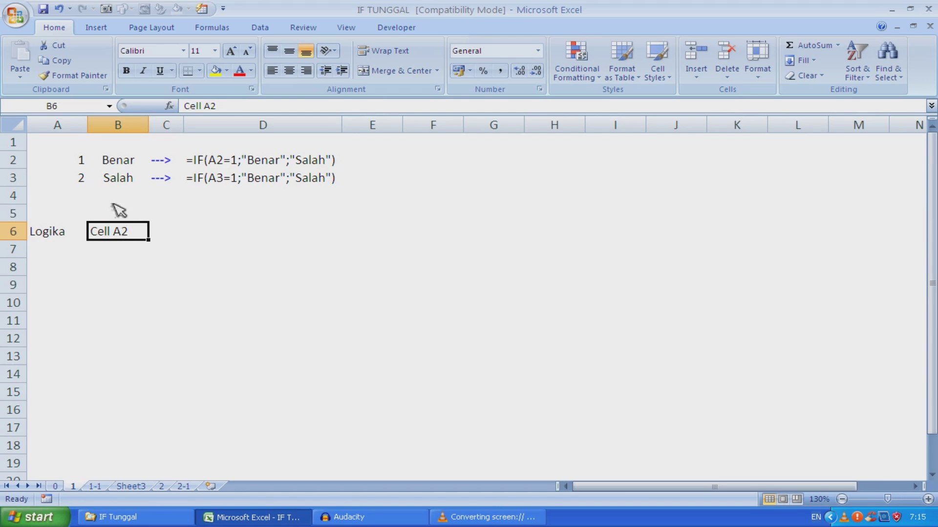
double_click(128, 229)
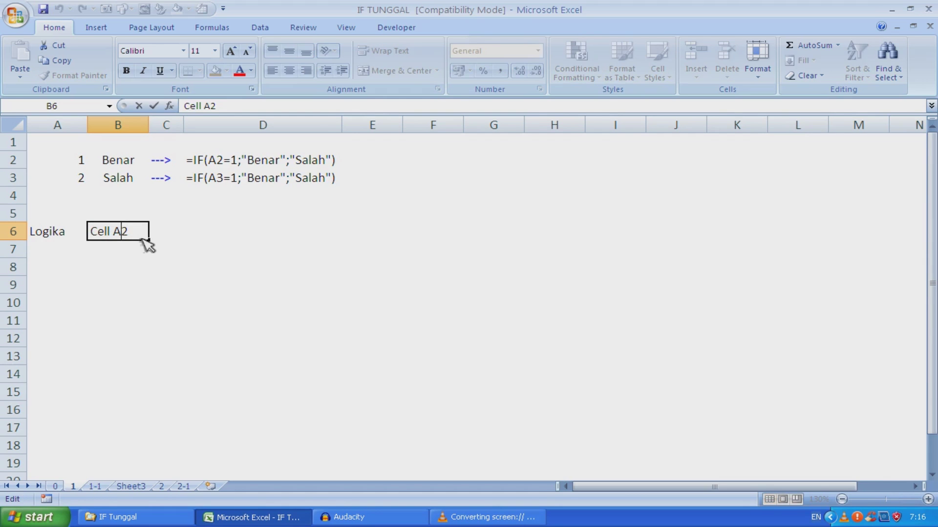
key(End)
text(=1)
key(Return)
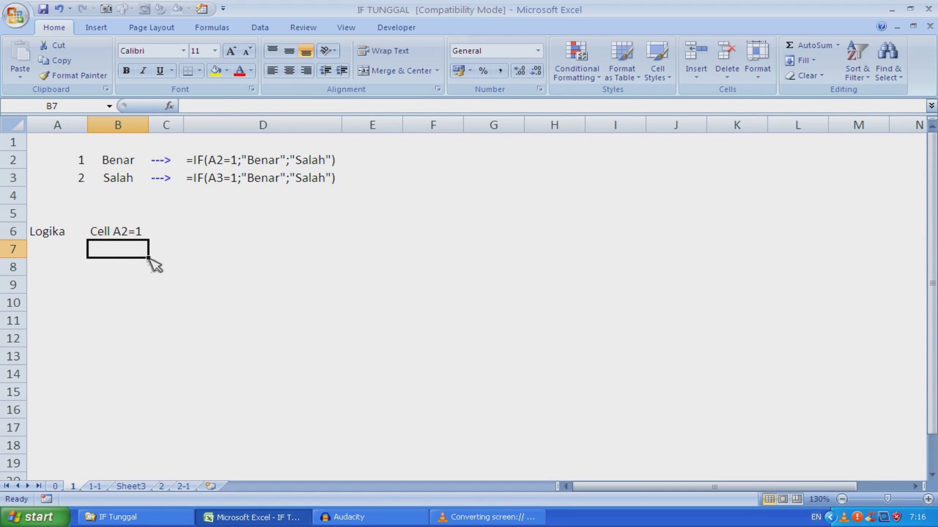
click(140, 235)
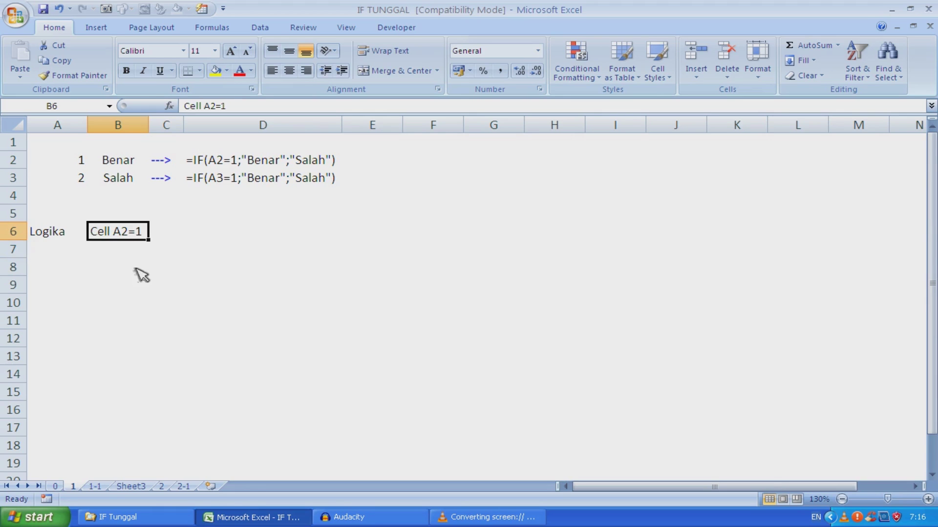
- Fill row 7 of the logic table with TRUE in A7 and "Benar" in B7
click(81, 253)
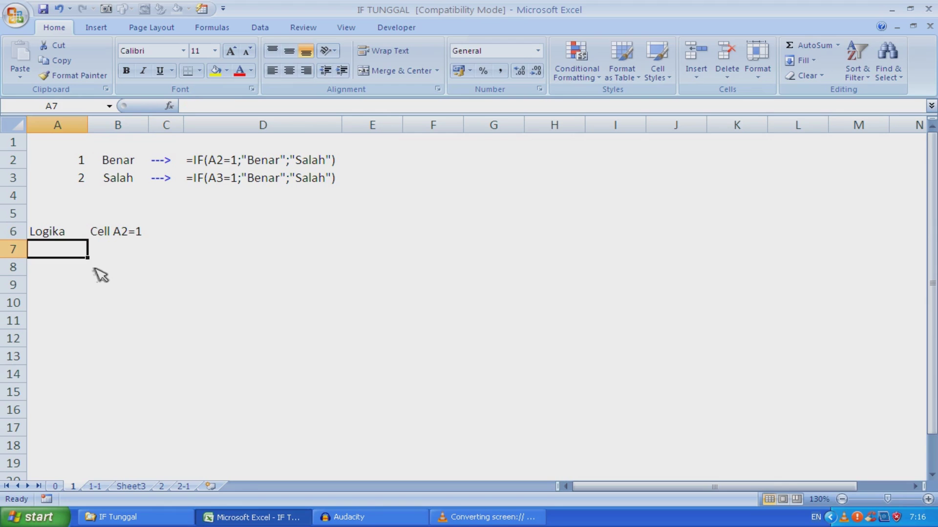
text(True)
key(Tab)
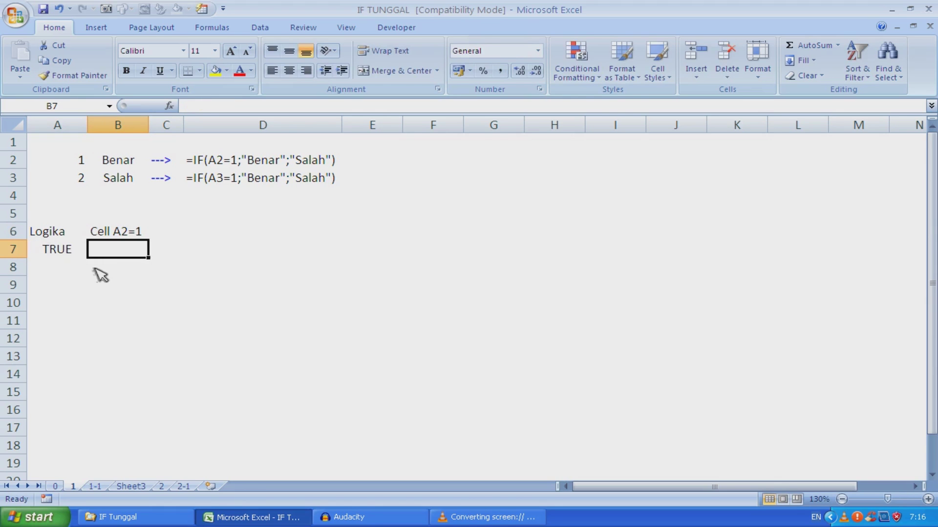
text(Benar)
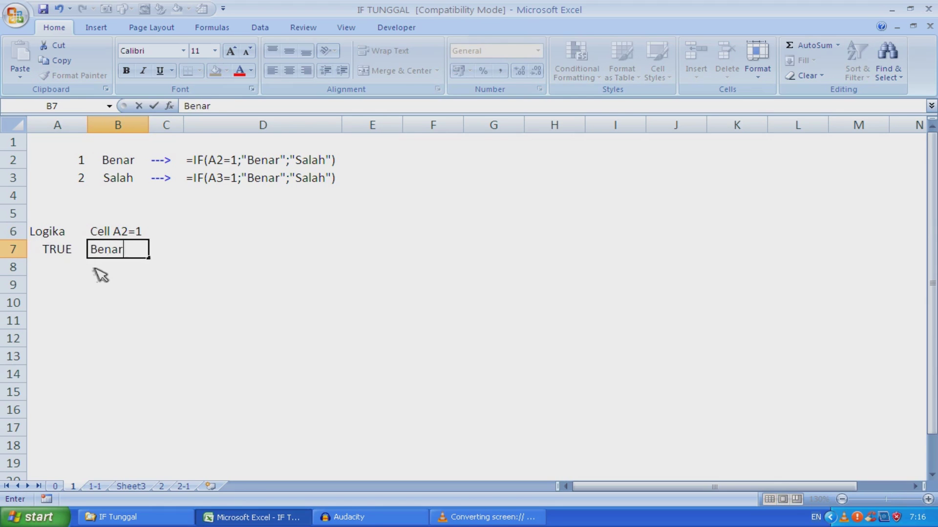
key(Return)
- Fill row 8 with FALSE in A8 and "Salah" in B8, and highlight the logic table
text(FALSE)
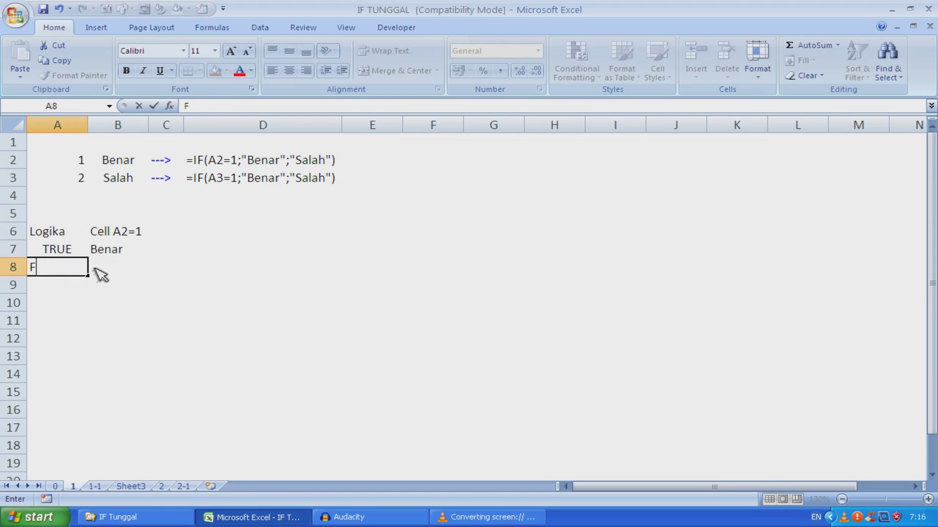
key(Tab)
text(Salah)
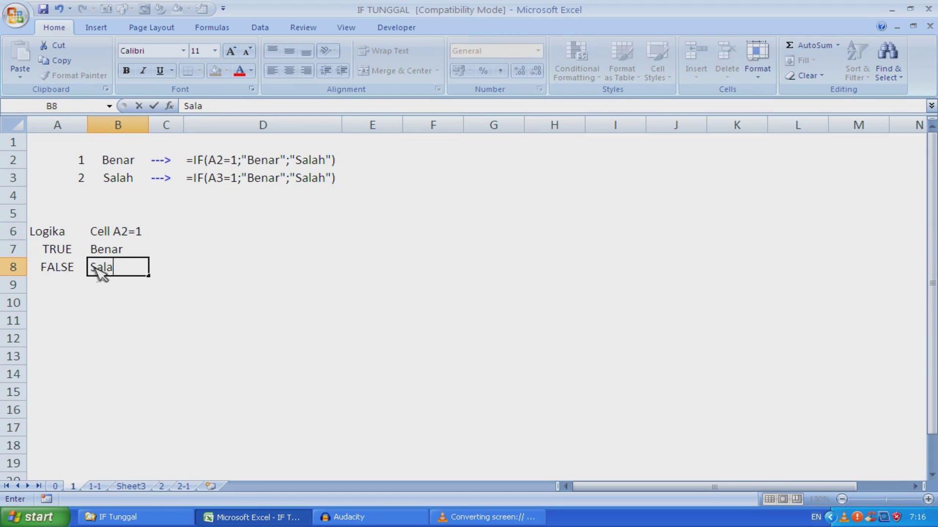
key(Return)
drag(64, 234, 153, 283)
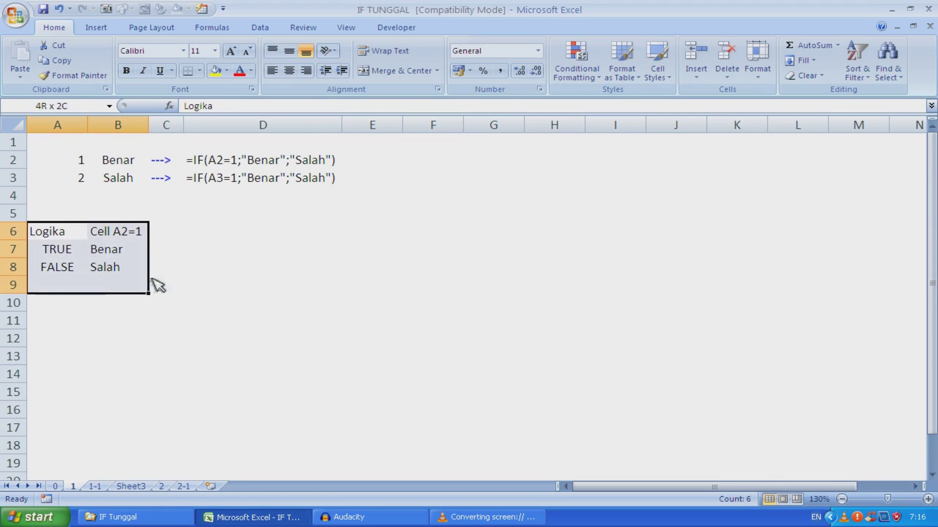
- Copy the IF syntax text from C4 on sheet 0 into A11 on sheet 1
click(55, 486)
key(ctrl+c)
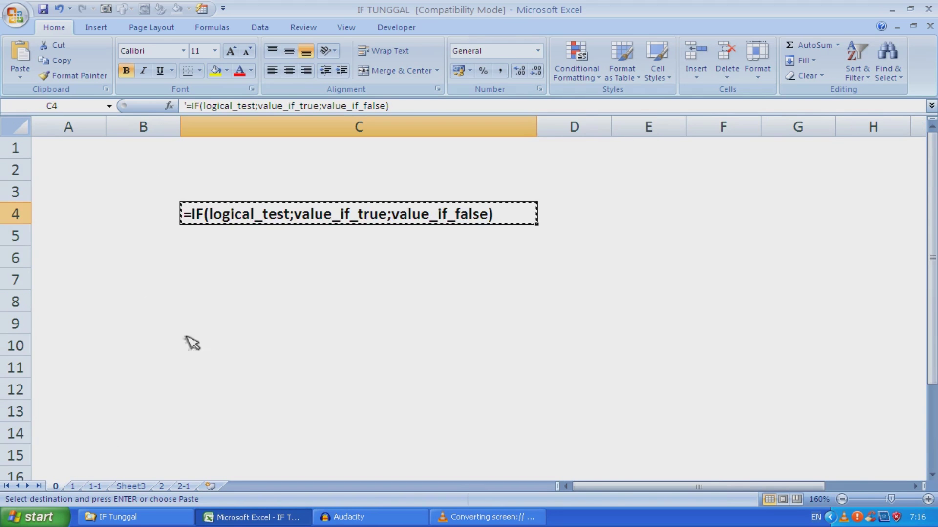
click(73, 486)
click(80, 326)
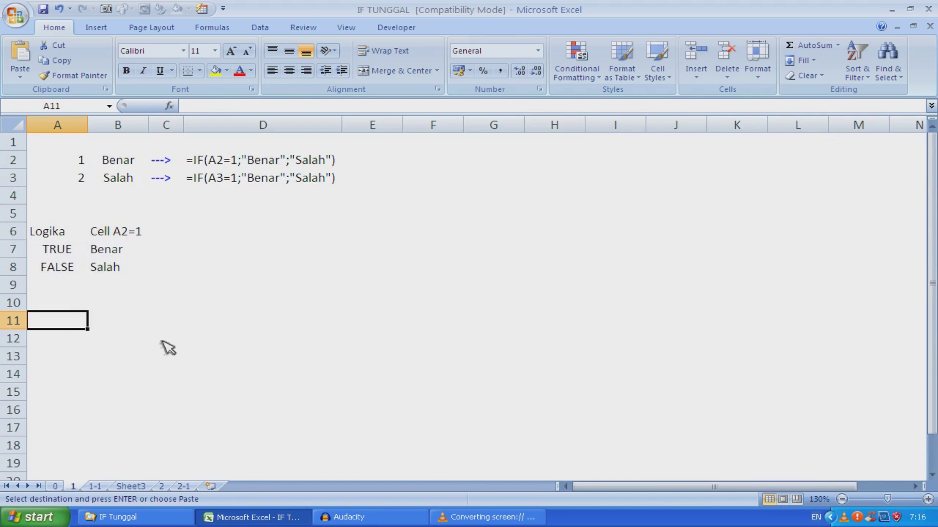
key(ctrl+v)
click(230, 373)
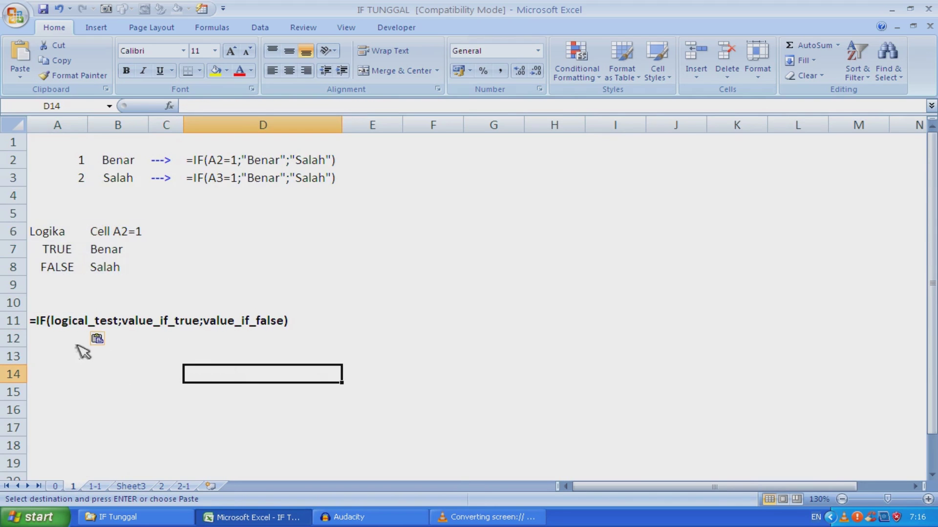
- Replace logical_test in the A11 syntax text with A2=1
click(77, 345)
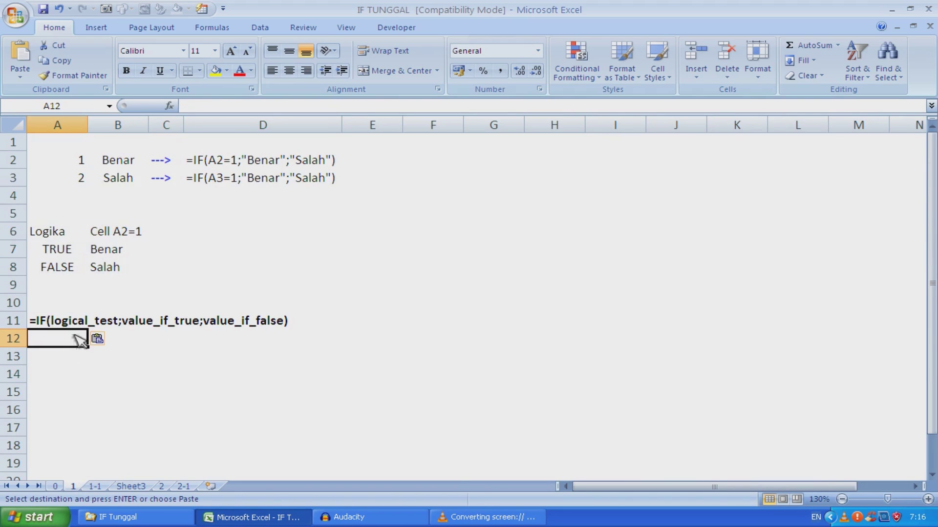
click(56, 320)
double_click(55, 321)
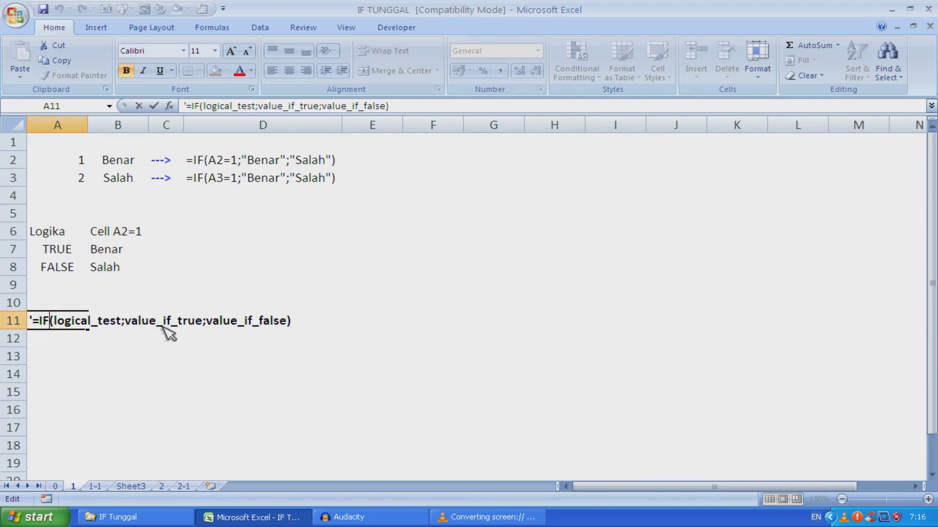
key(shift+Right)
key(shift+Right)
key(shift+Right)
key(shift+Right)
key(shift+Right)
key(shift+Right)
key(shift+Right)
key(shift+Right)
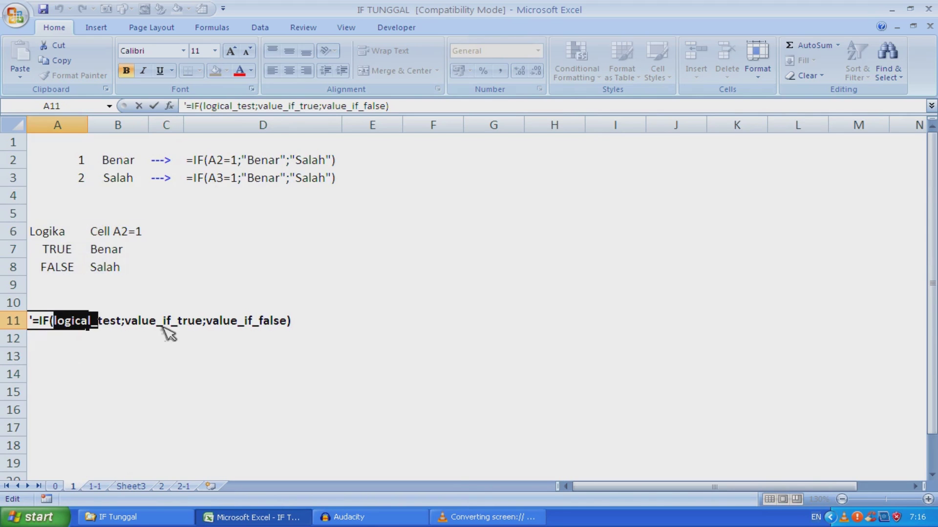
key(shift+Right)
key(shift+Right)
key(shift+Right)
key(shift+Right)
text(A2=)
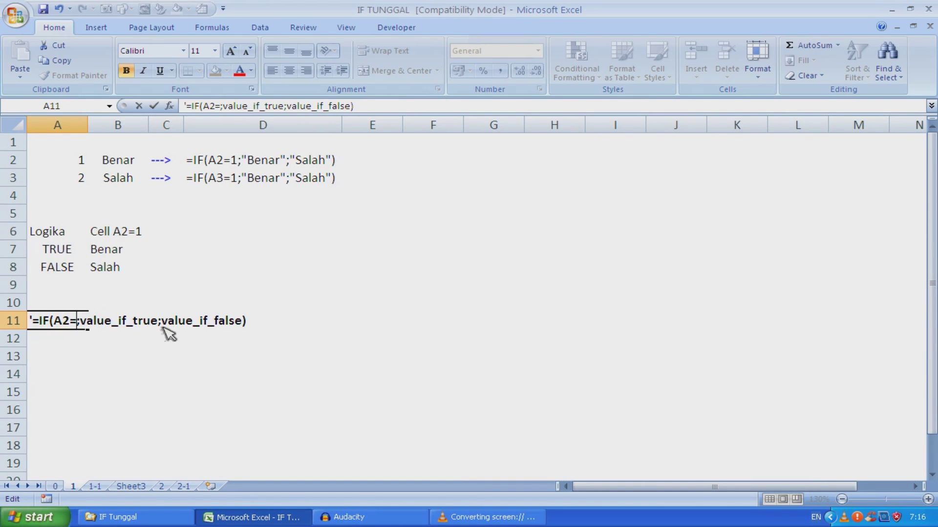
text(1)
- Replace value_if_true in the A11 syntax text with "Benar" in quotation marks
key(Right)
key(shift+Right)
key(shift+Right)
key(shift+Right)
key(shift+Right)
key(shift+Right)
key(shift+Right)
key(shift+Right)
key(shift+Right)
key(shift+Right)
key(shift+Right)
key(shift+Right)
key(shift+Right)
key(shift+Right)
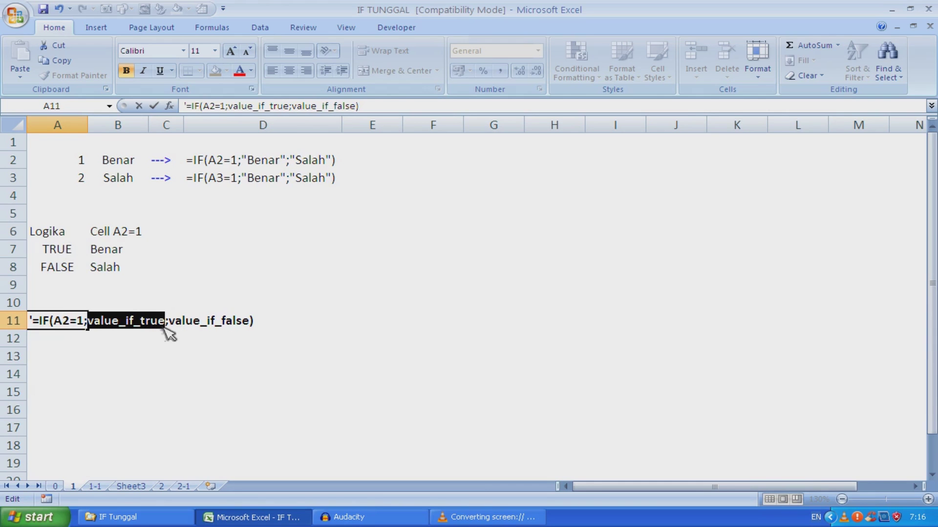
text(")
text(bnar)
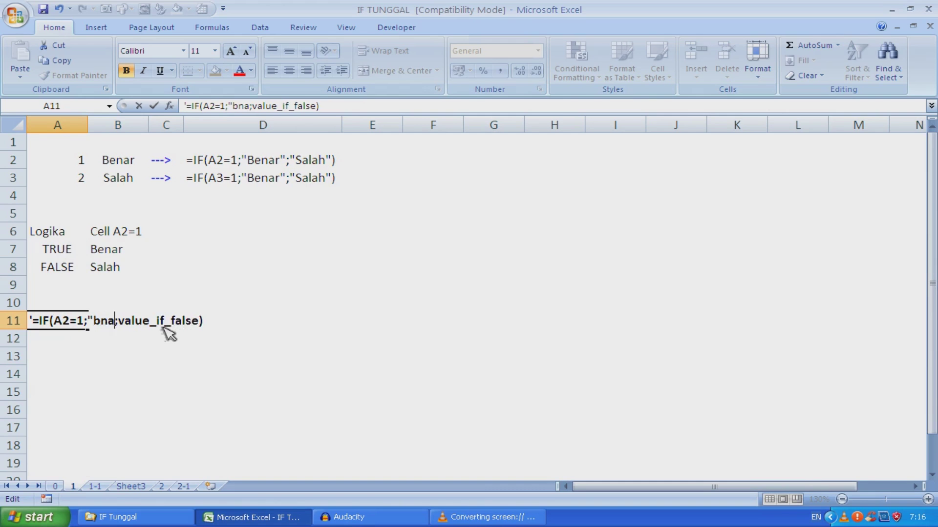
key(BackSpace)
key(BackSpace)
key(BackSpace)
key(BackSpace)
text(Benar)
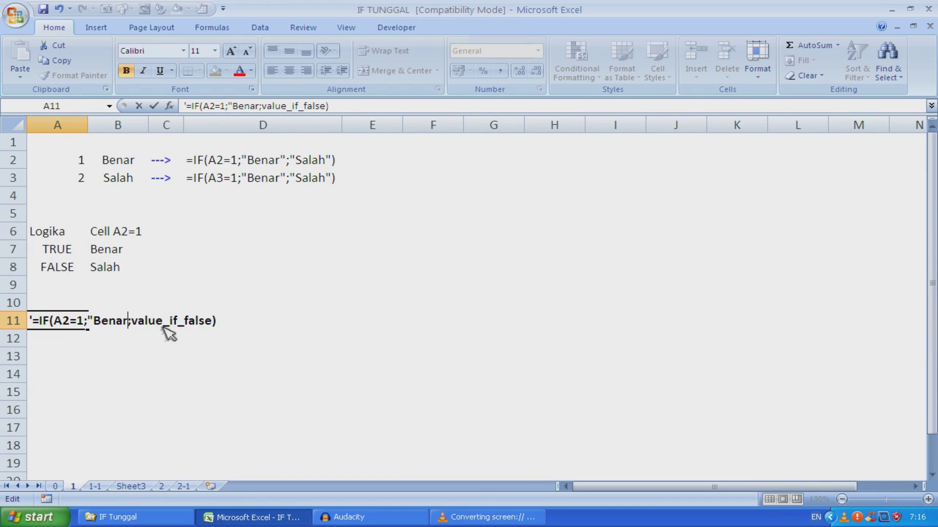
text(")
- Replace value_if_false in the A11 text with "Salah" in quotation marks and commit the cell
key(Right)
key(shift+Right)
key(shift+Right)
key(shift+Right)
key(shift+Right)
key(shift+Right)
key(shift+Right)
key(shift+Right)
key(shift+Right)
key(shift+Right)
key(shift+Right)
key(shift+Right)
key(shift+Right)
key(shift+Right)
key(shift+Right)
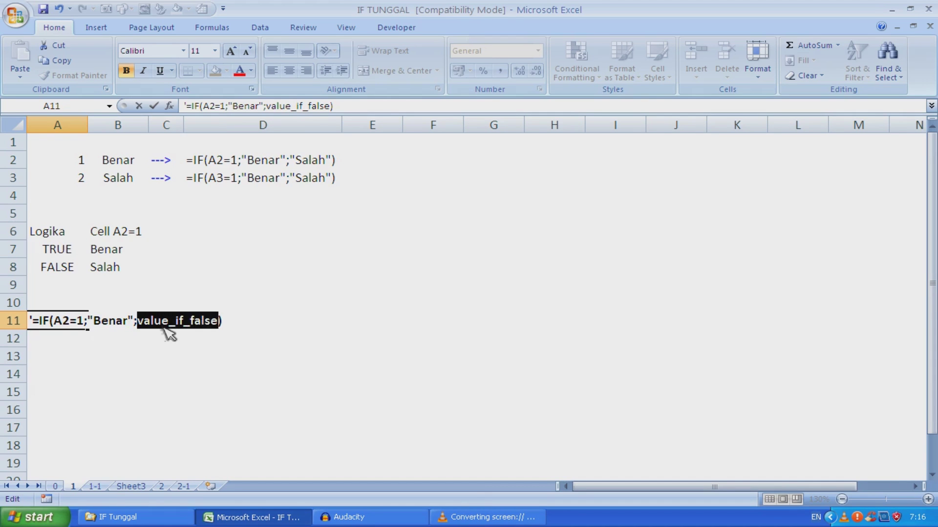
text("Salah")
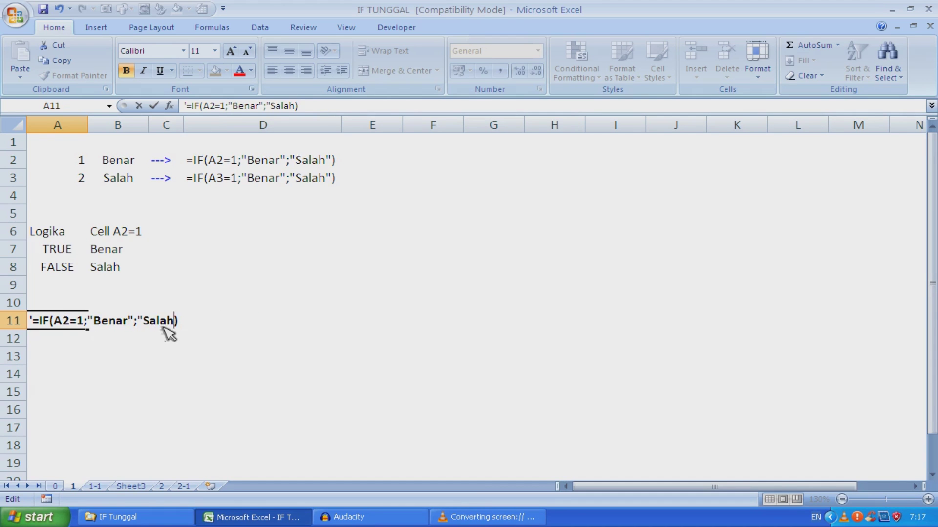
key(Return)
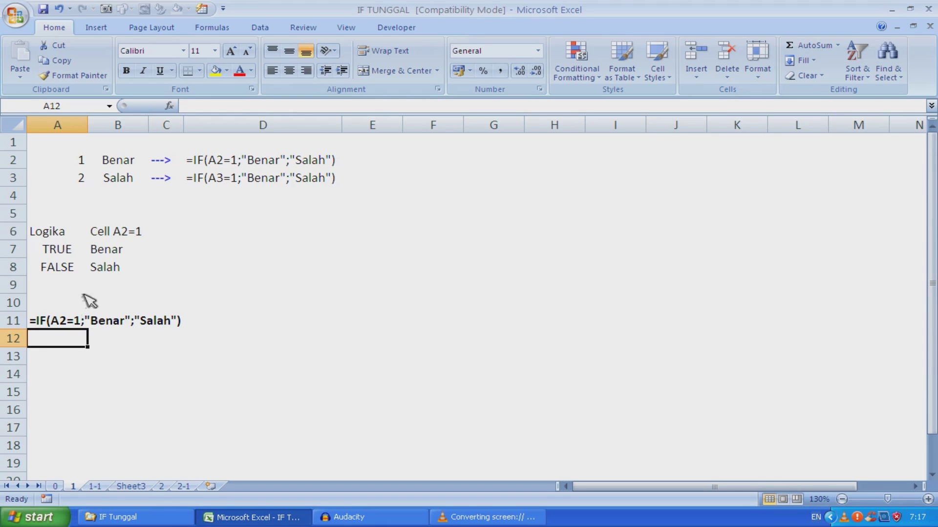
- Compare the rewritten formula text in A11 with the text in D2 and the working formula in B2
click(60, 323)
key(F2)
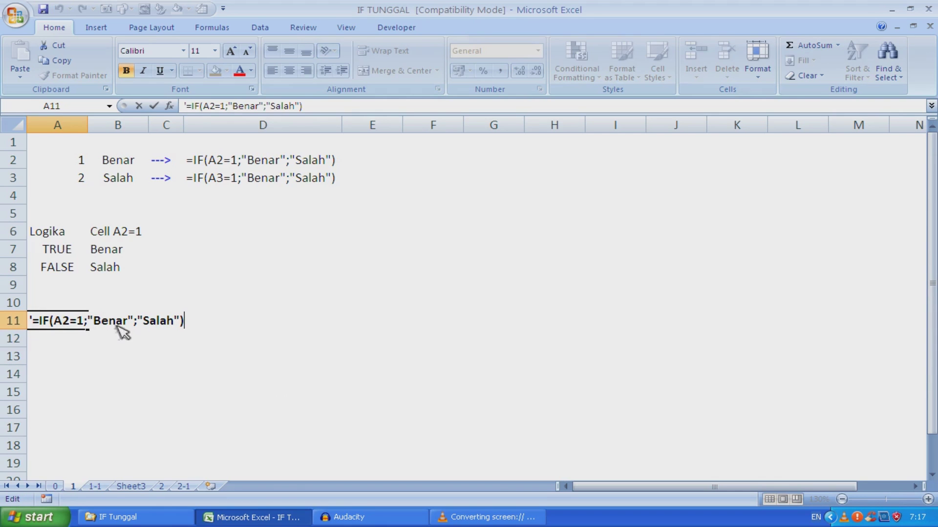
key(Escape)
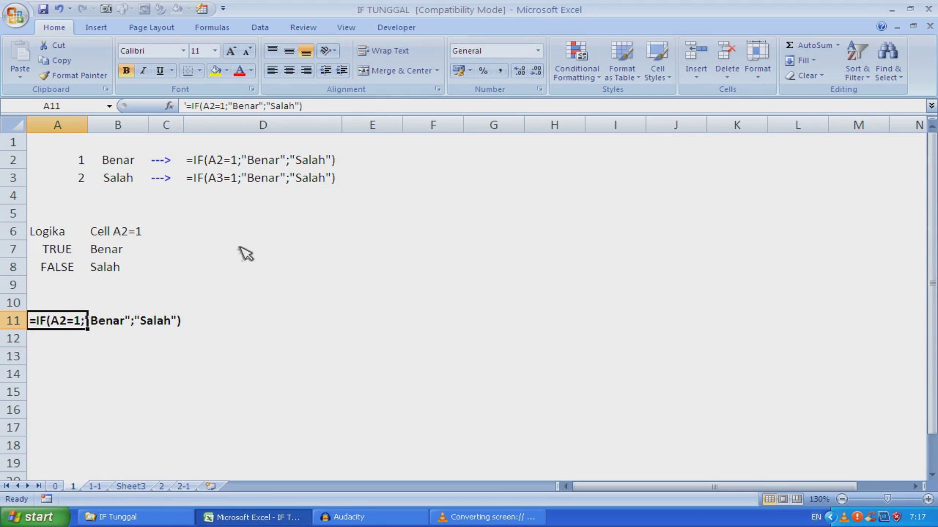
click(241, 162)
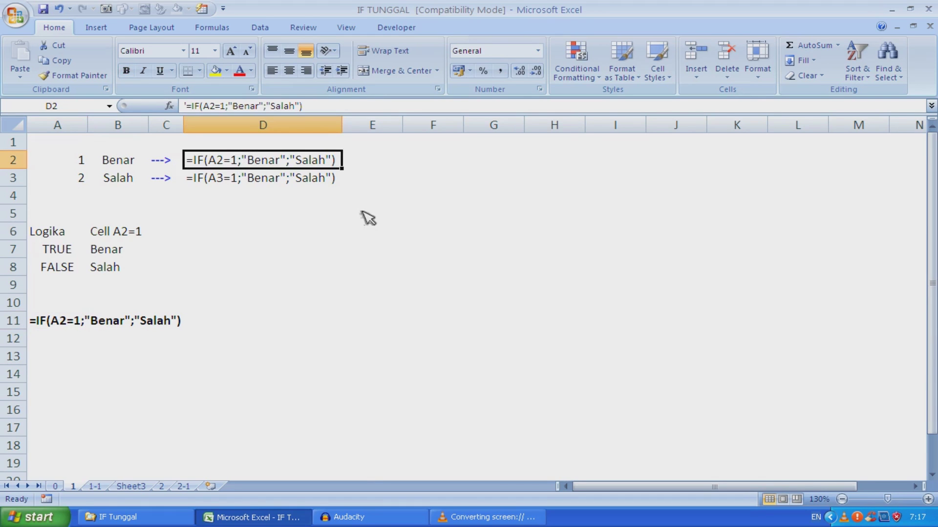
key(Left)
key(Left)
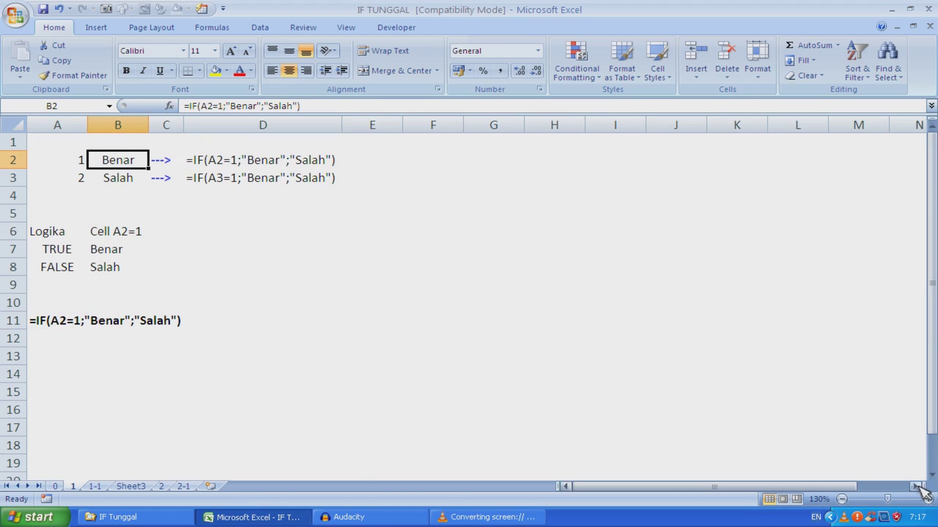
click(928, 499)
click(928, 499)
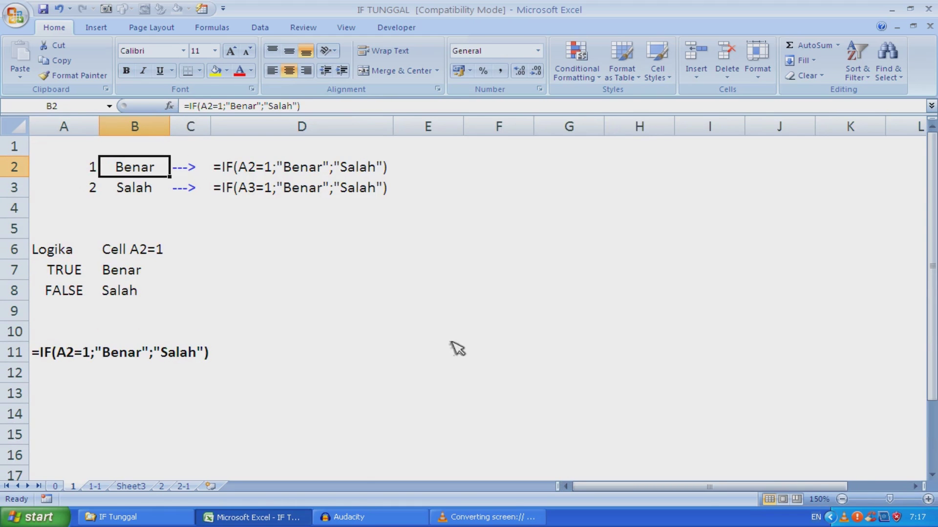
key(F2)
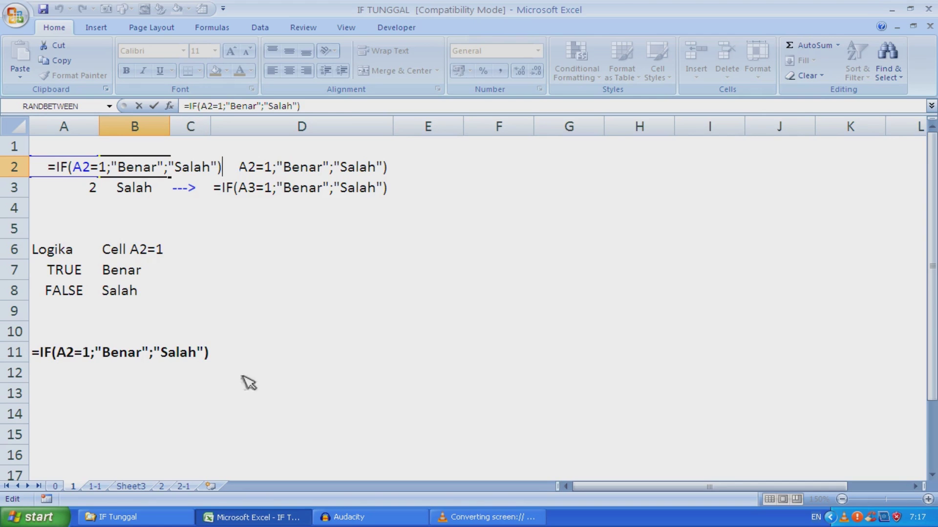
key(ctrl+Return)
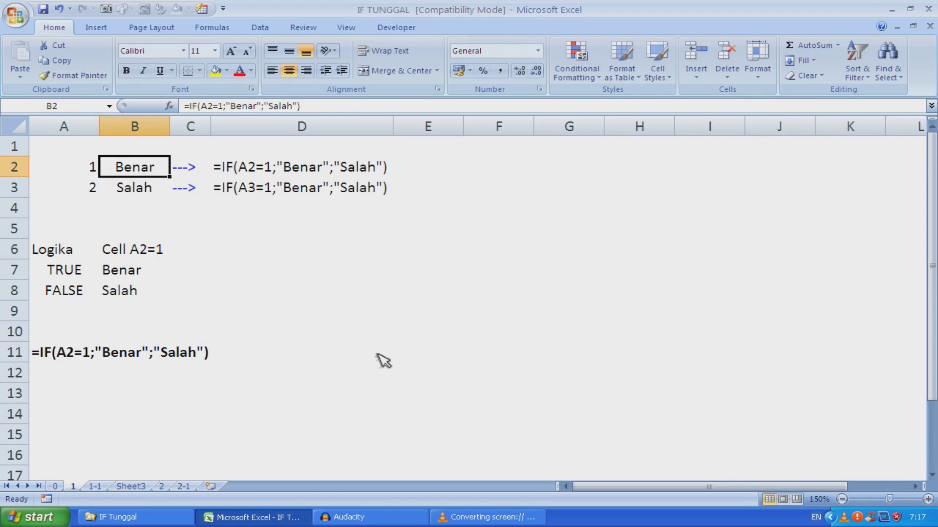
- Re-enter the formula in B2, starting with the IF function and the logical test A2=1
text(=)
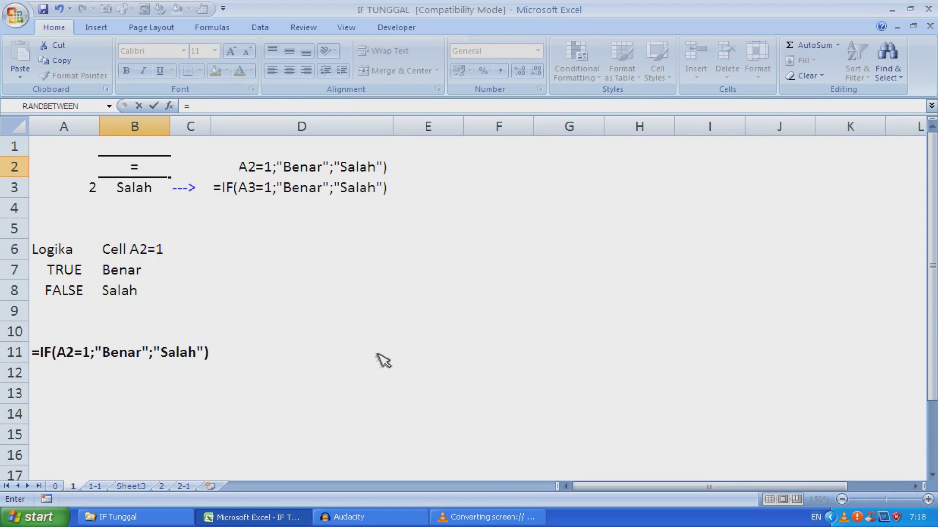
text(if)
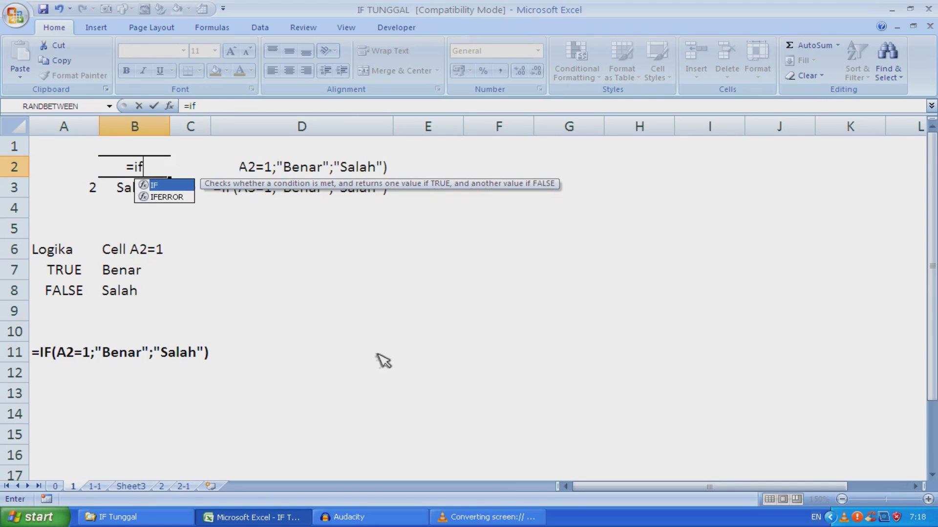
key(Tab)
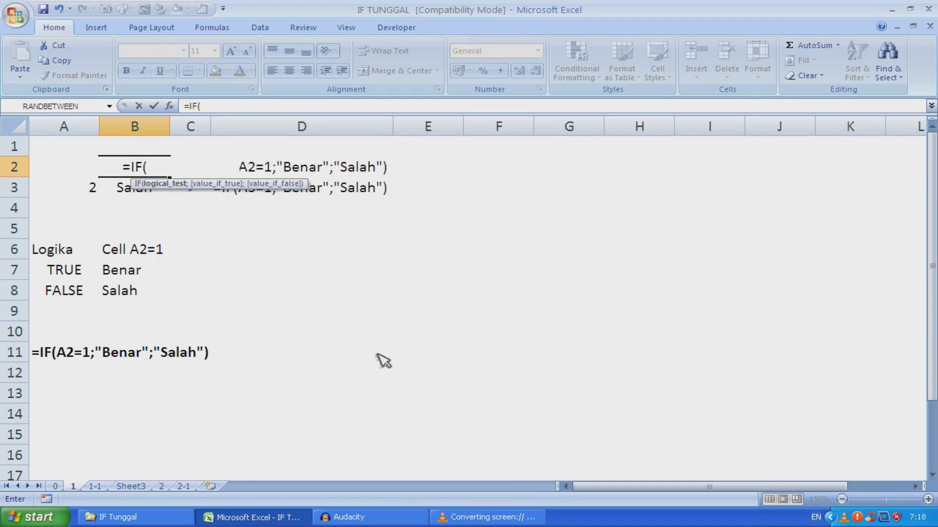
click(69, 194)
key(Up)
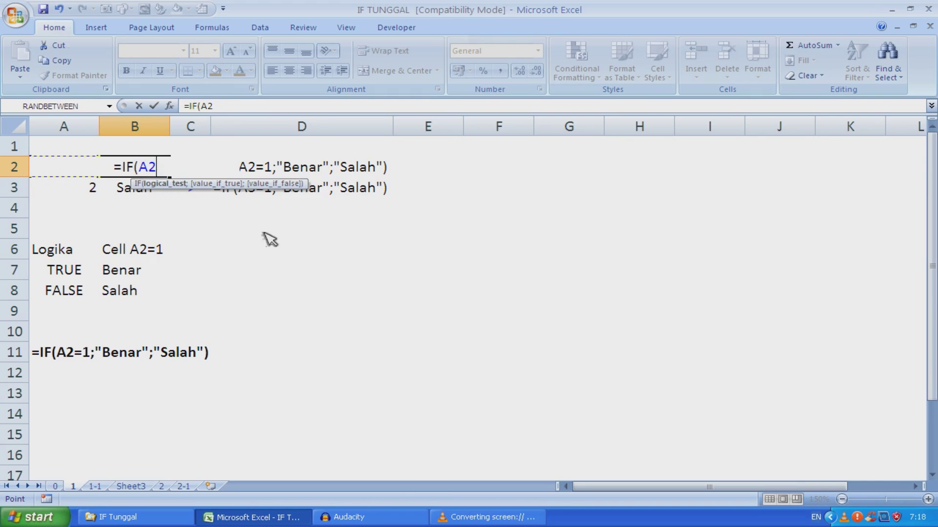
text(=1)
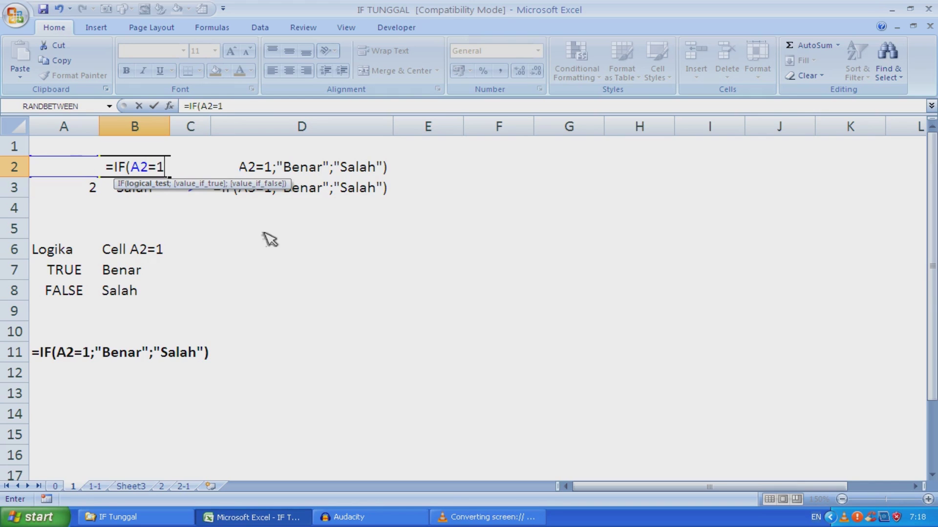
- Add "Benar" as the value_if_true argument of the IF formula in B2
text(;)
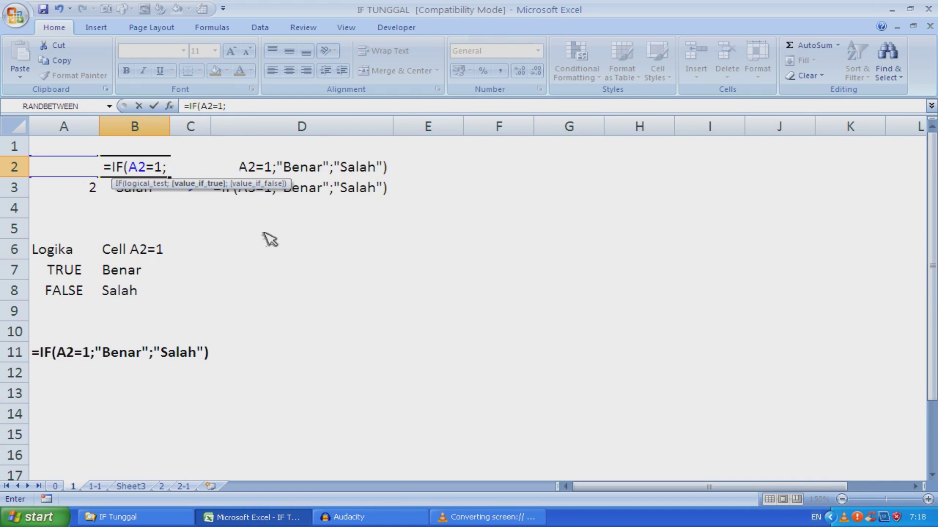
text("benar)
key(BackSpace)
key(BackSpace)
key(BackSpace)
key(BackSpace)
key(BackSpace)
text(Benar")
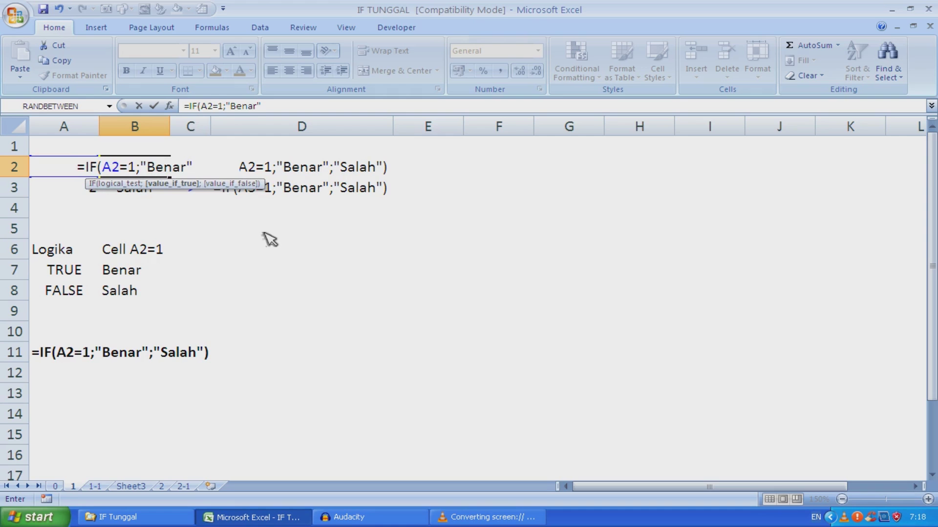
- Add "Salah" as the value_if_false argument in B2, close the bracket and commit the formula
text(;)
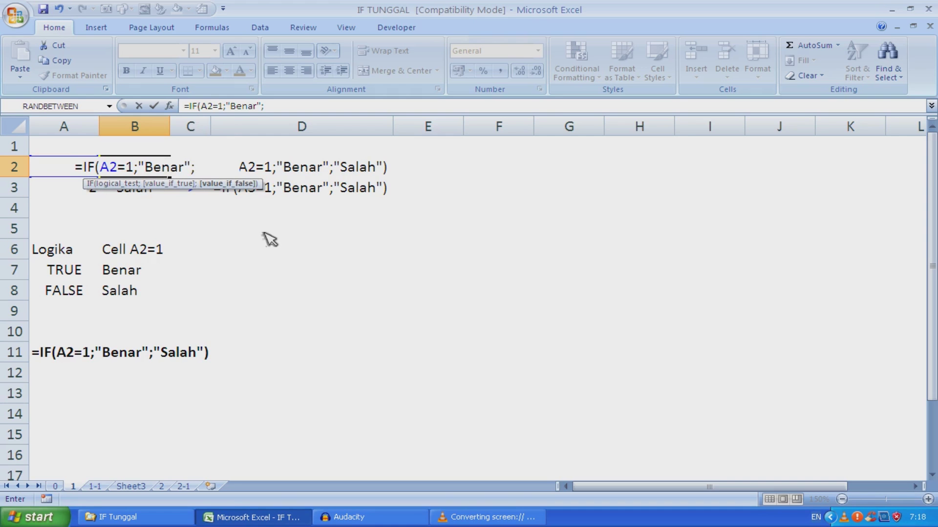
text(")
text(Slaha)
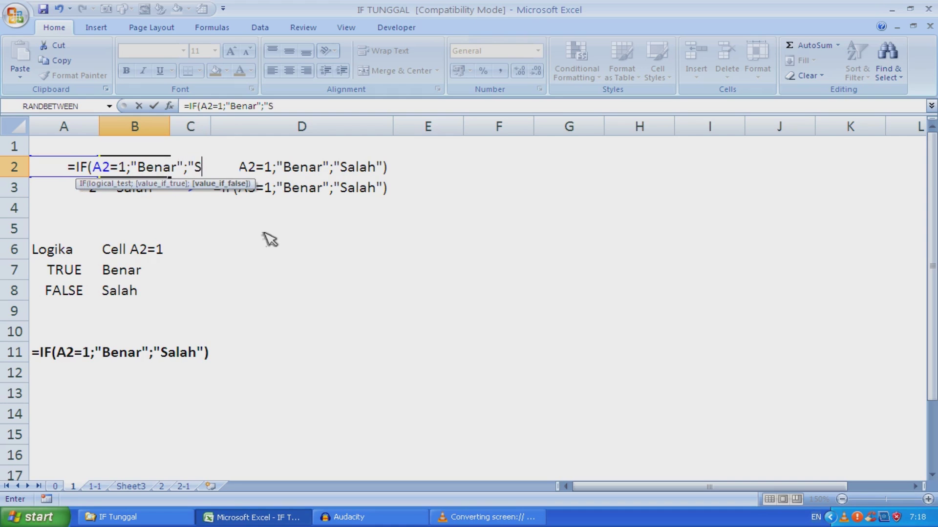
key(BackSpace)
key(BackSpace)
key(BackSpace)
key(BackSpace)
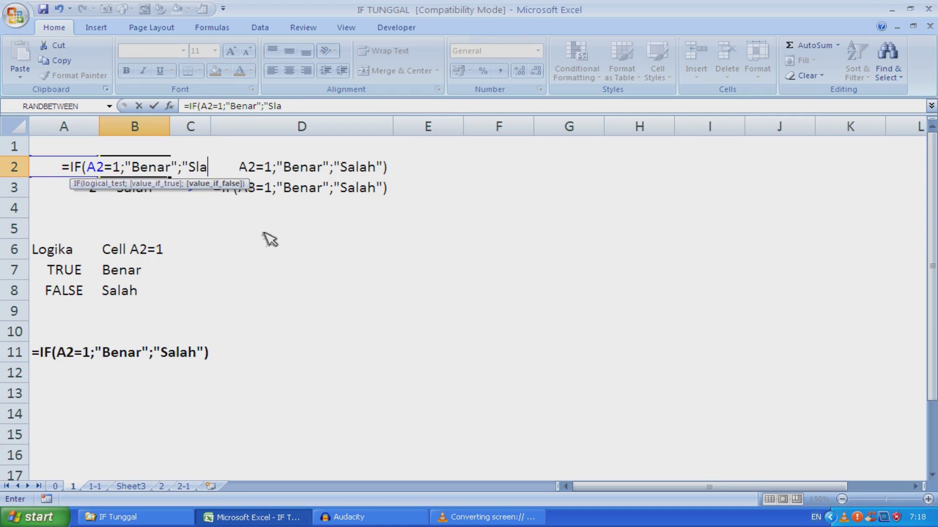
text(alah)
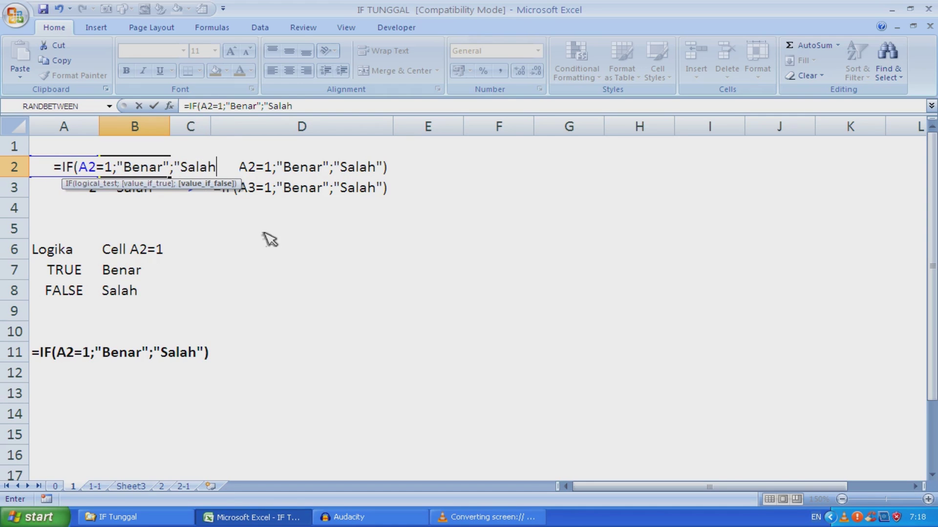
text("))
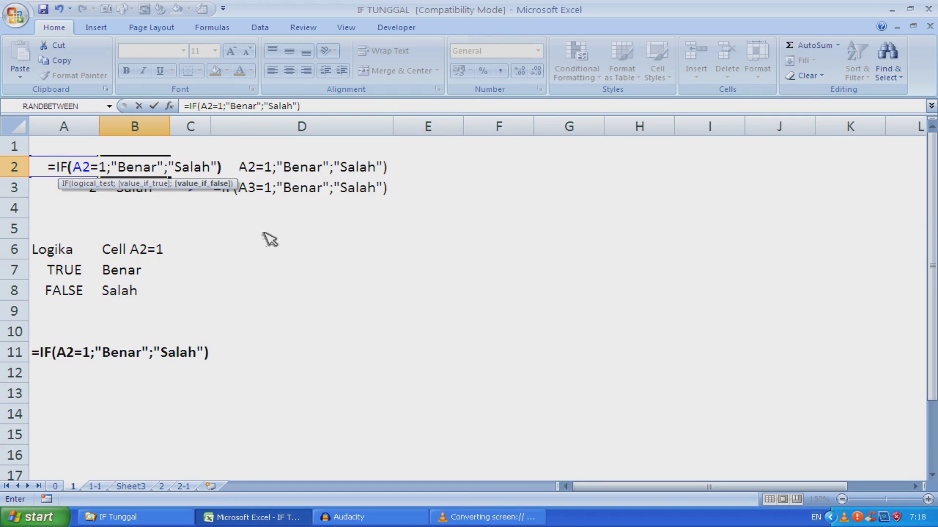
key(Return)
key(Up)
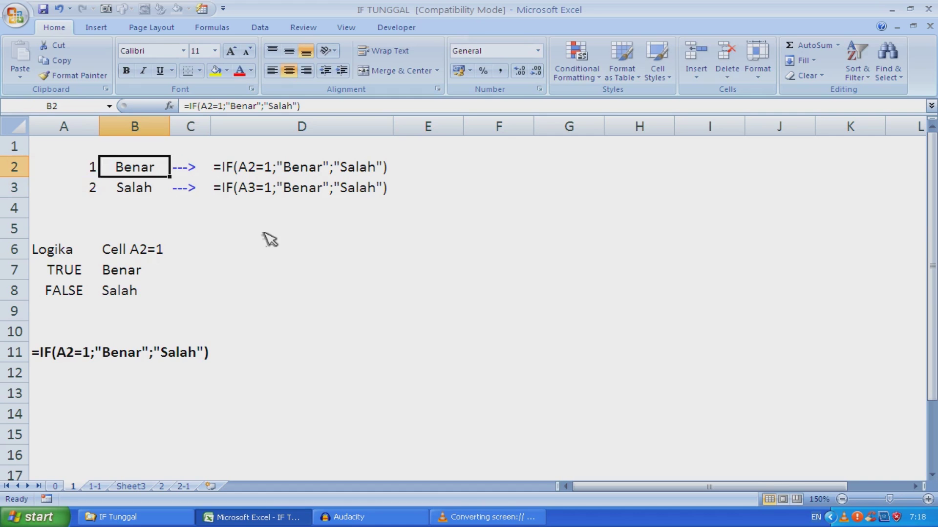
- Test the IF formula in B2 by entering 2, 3, 4, 5 and 6 in A2 in turn, ending with 1
key(Left)
key(Right)
key(Left)
key(Right)
key(Left)
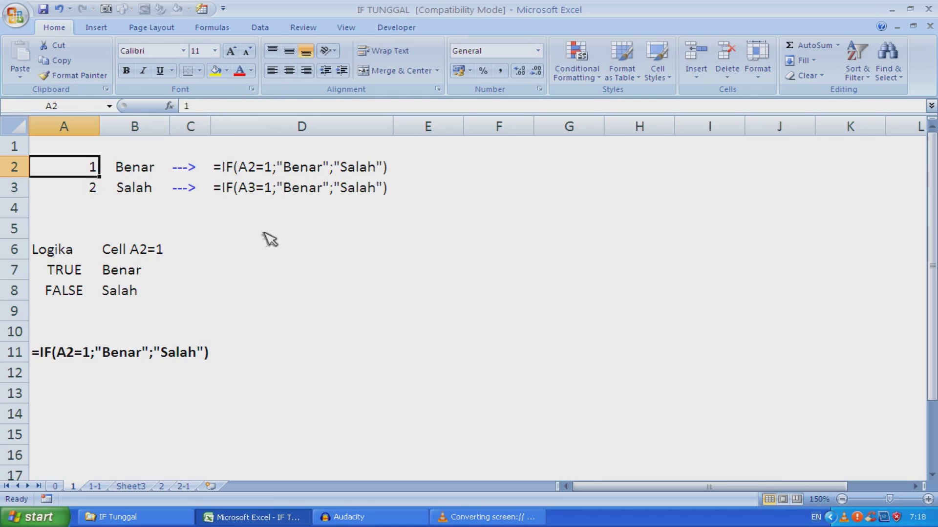
text(2)
key(Return)
key(Up)
text(3)
key(Return)
key(Up)
text(4)
key(Return)
key(Up)
text(5)
key(Return)
key(Up)
text(6)
key(Return)
key(Up)
text(1)
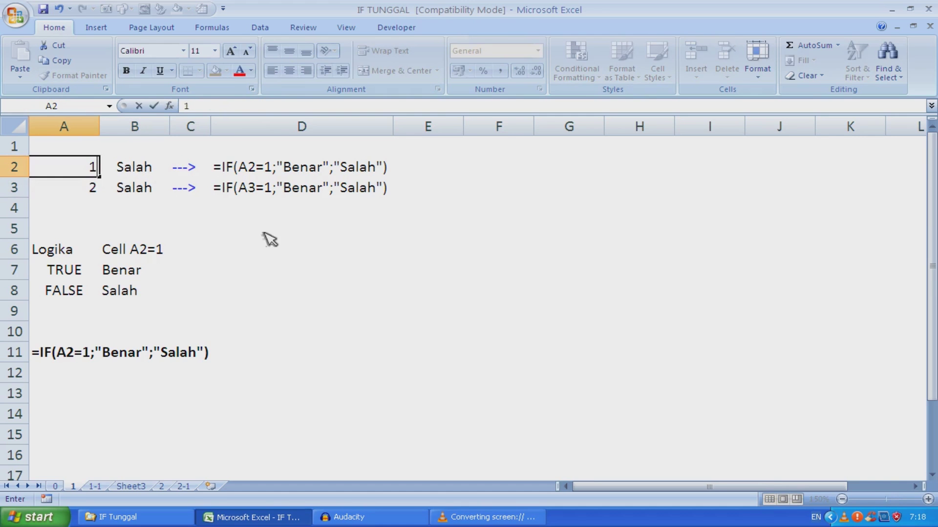
key(Return)
key(Up)
- Change the logical test of the IF formula in B2 to A2>1
key(Right)
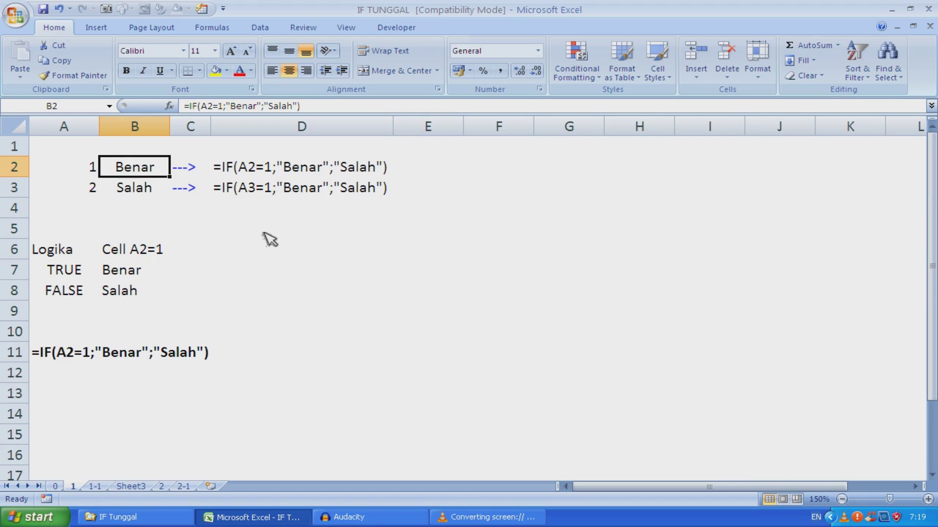
key(F2)
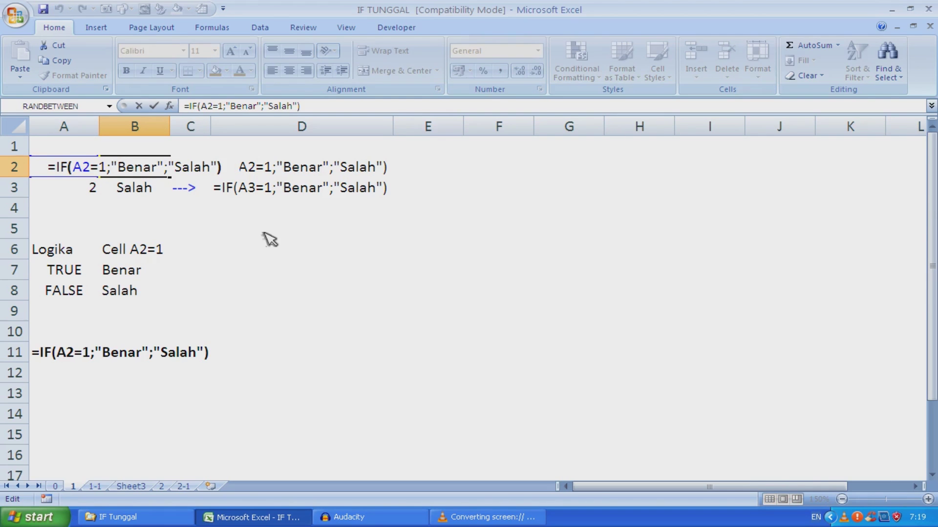
key(BackSpace)
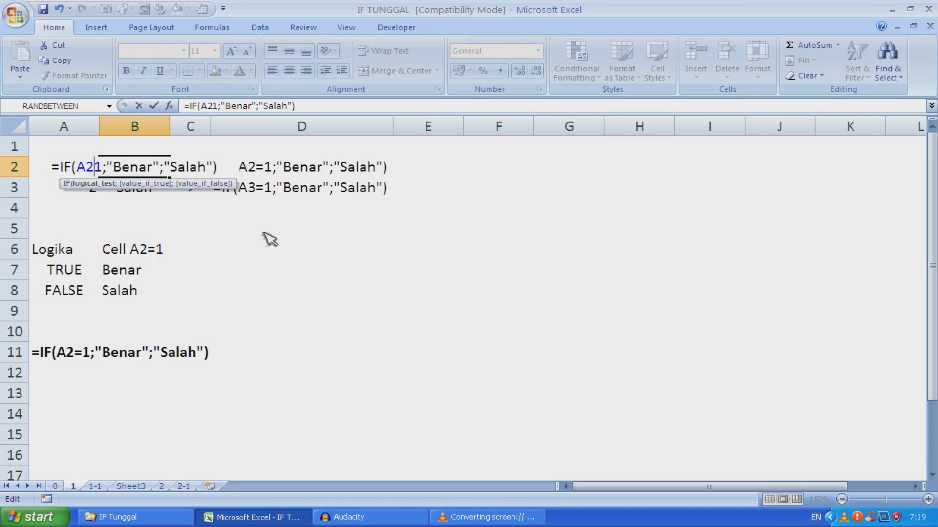
text(>)
key(Return)
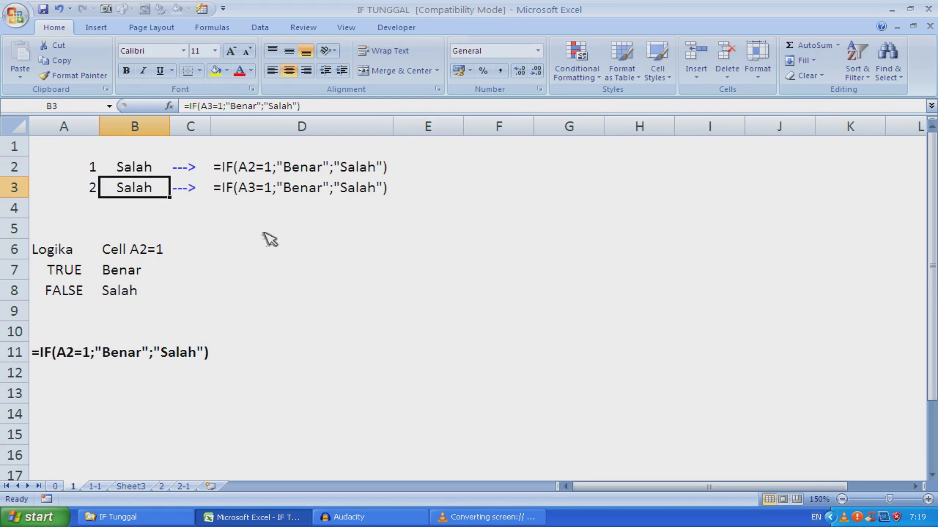
- Test the A2>1 formula by entering 2, 3 and 4 in A2 in turn, ending with 1
key(Up)
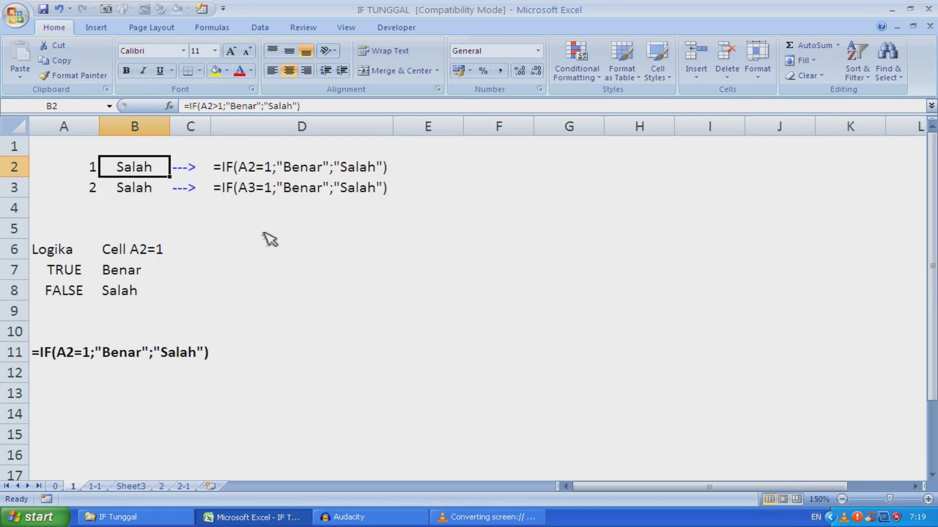
key(Left)
text(2)
key(Return)
key(Up)
text(3)
key(Return)
key(Up)
text(4)
key(Return)
key(Up)
text(1)
key(Return)
key(Up)
- Open the IF formula in B2 for editing and highlight its logical test A2>1
key(Right)
key(F2)
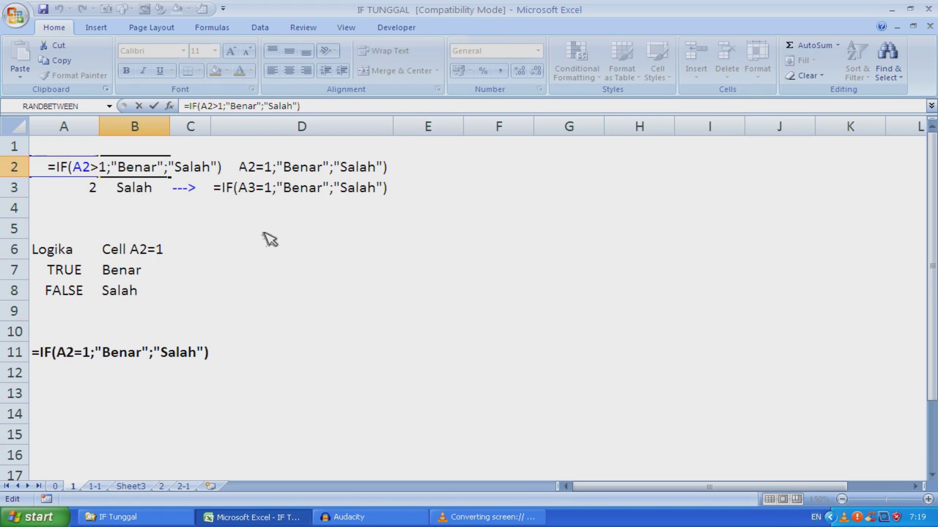
key(Left)
key(Left)
key(Left)
key(Left)
key(Left)
key(Left)
key(Left)
key(Left)
key(Left)
key(Left)
key(Left)
key(Left)
key(Left)
key(Left)
key(Left)
key(Left)
key(Left)
key(shift+Left)
key(shift+Left)
key(shift+Left)
key(shift+Left)
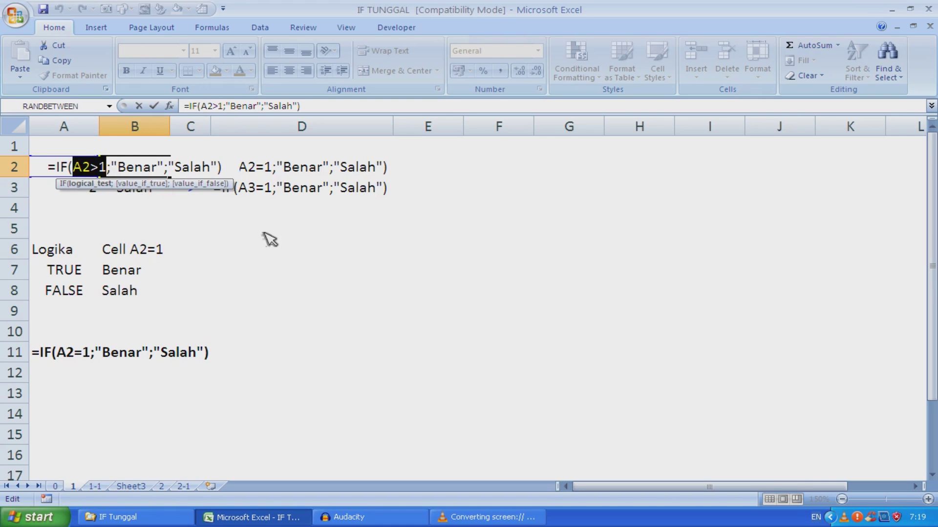
- Highlight the value_if_true and value_if_false arguments of B2's formula, then leave the cell without changing it
key(Left)
key(Right)
key(Right)
key(Right)
key(Right)
key(Right)
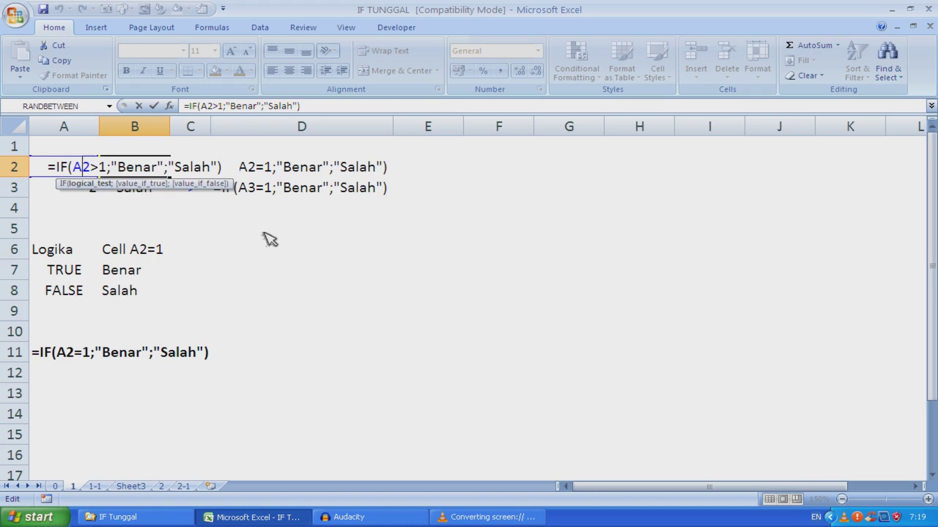
key(shift+Right)
key(shift+Right)
key(shift+Right)
key(shift+Right)
key(shift+Right)
key(shift+Right)
key(shift+Right)
key(Right)
key(Right)
key(shift+Right)
key(shift+Right)
key(shift+Right)
key(shift+Right)
key(shift+Right)
key(shift+Right)
key(shift+Right)
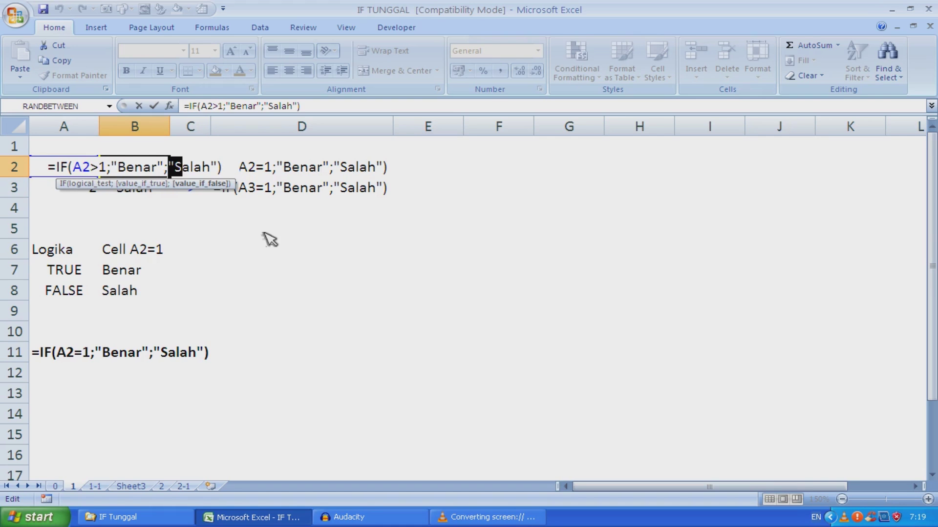
key(Escape)
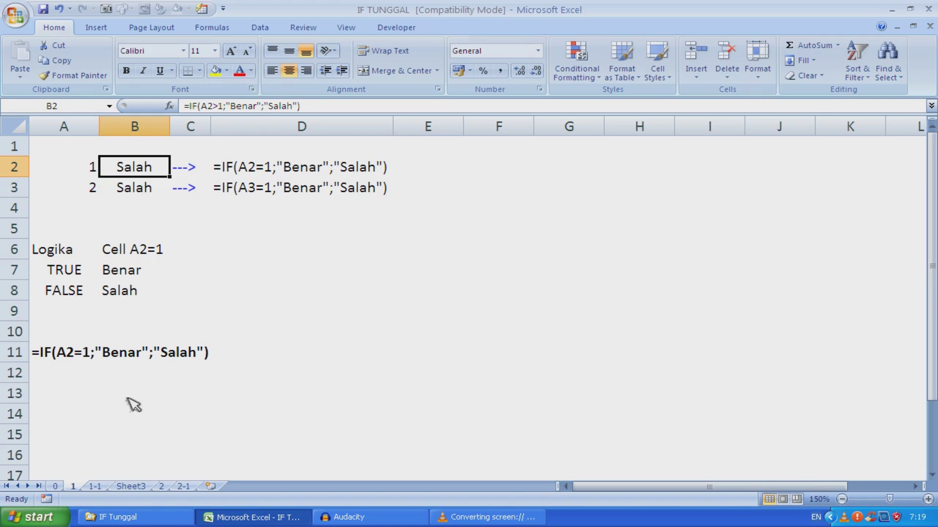
- Open sheet 1-1 and examine the IF formulas of the Hasil column in B3, B5 and B6 at 130% zoom
click(97, 486)
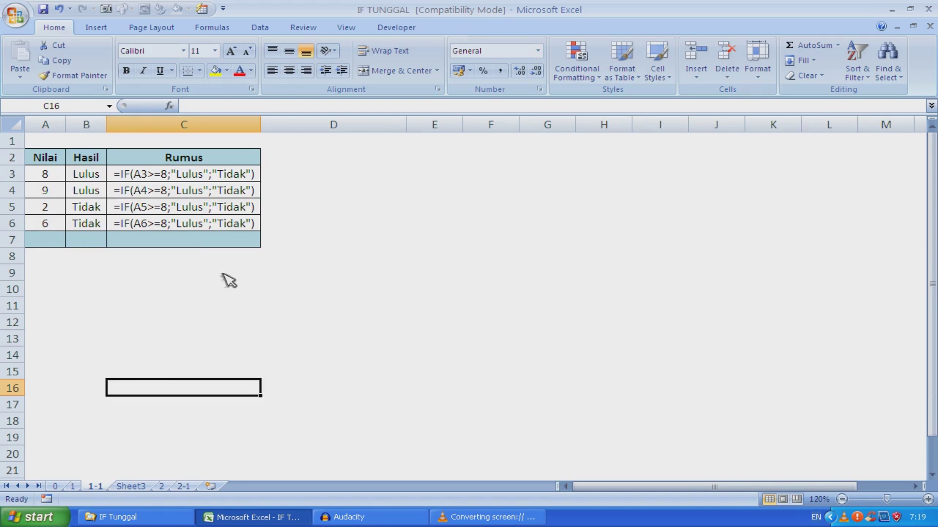
click(86, 178)
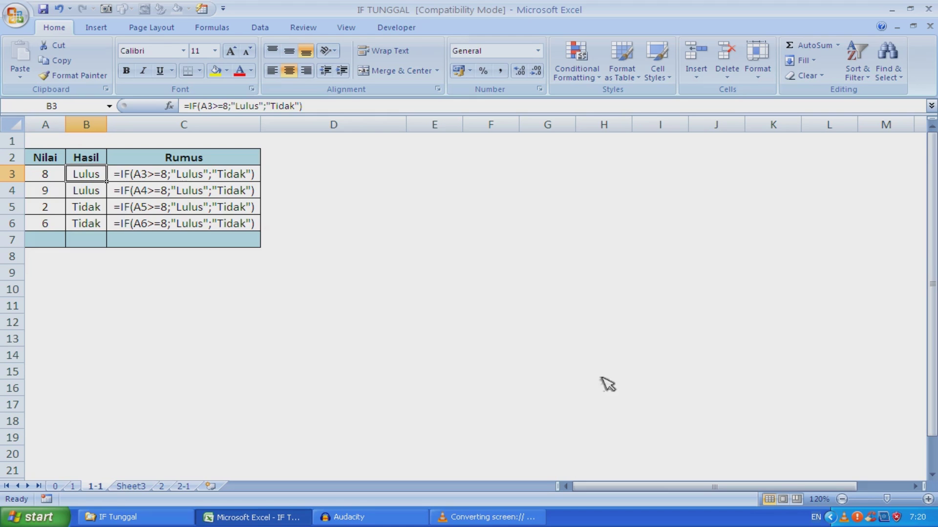
click(928, 499)
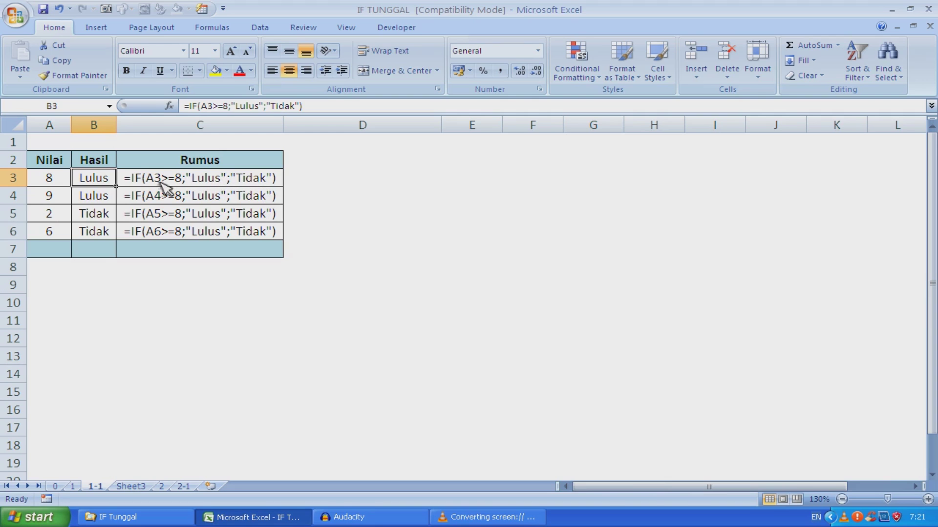
key(F2)
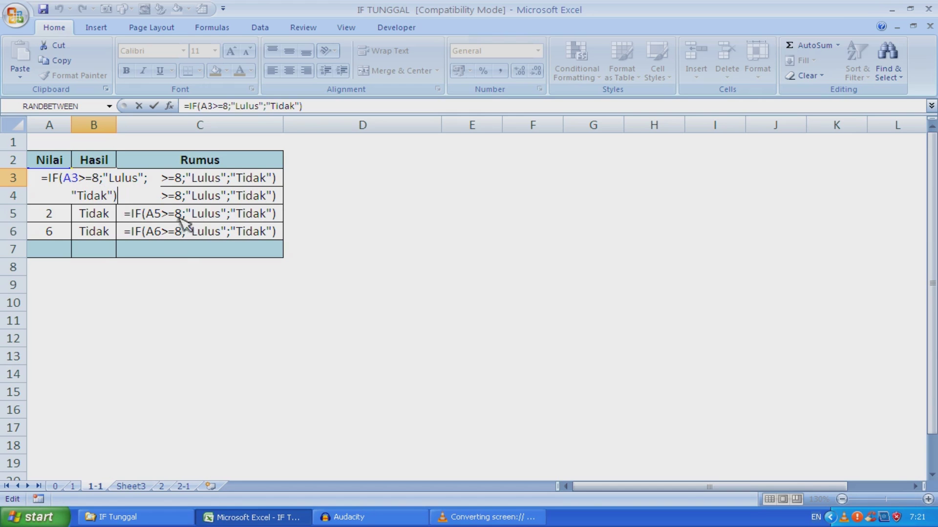
drag(42, 179, 139, 195)
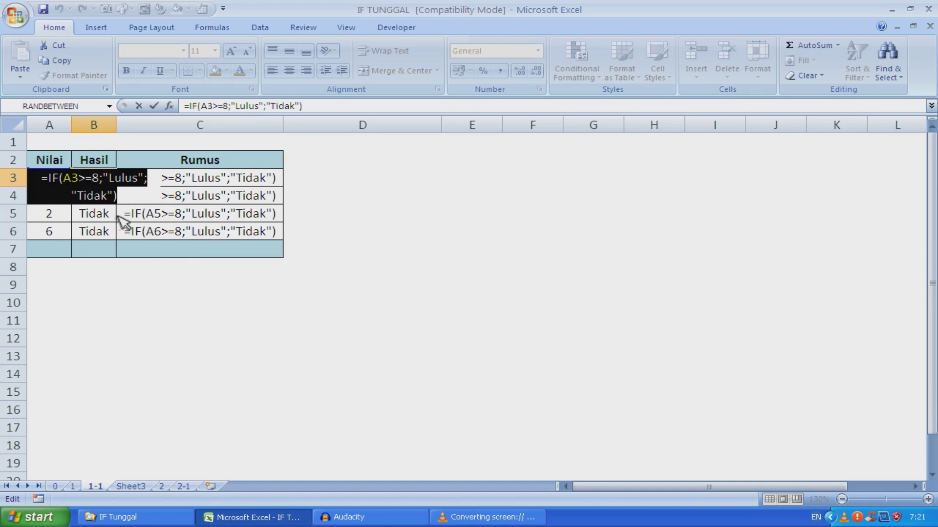
key(Escape)
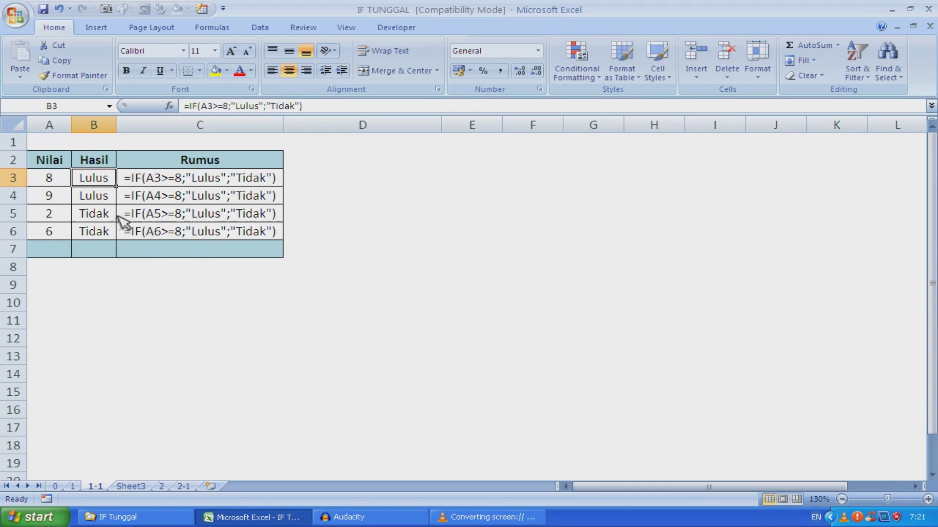
click(104, 213)
click(107, 232)
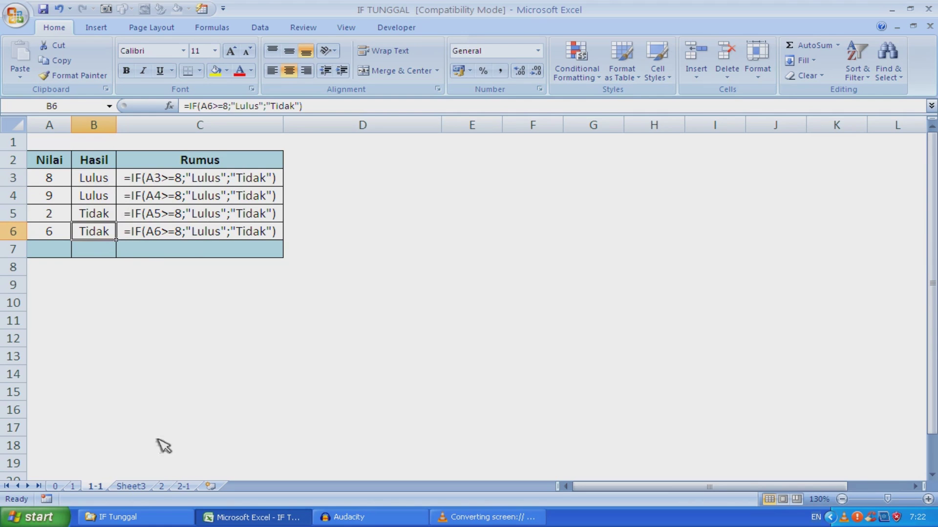
- Look through sheets 2, 1 and 1-1, ending on sheet 1
click(165, 486)
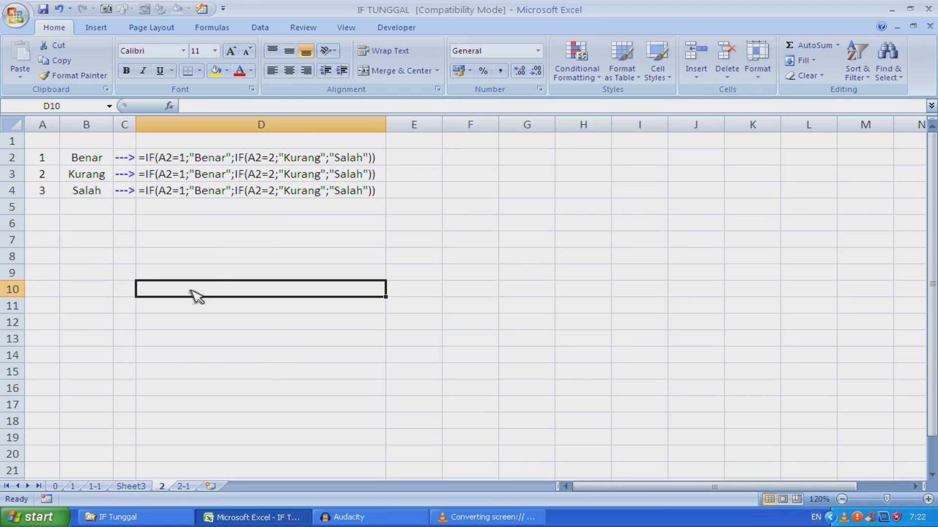
click(73, 487)
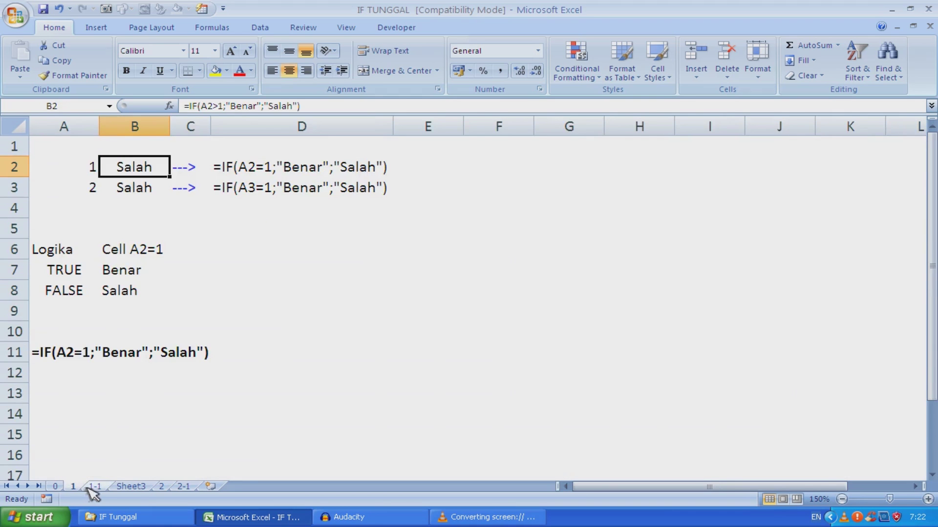
click(94, 487)
click(74, 487)
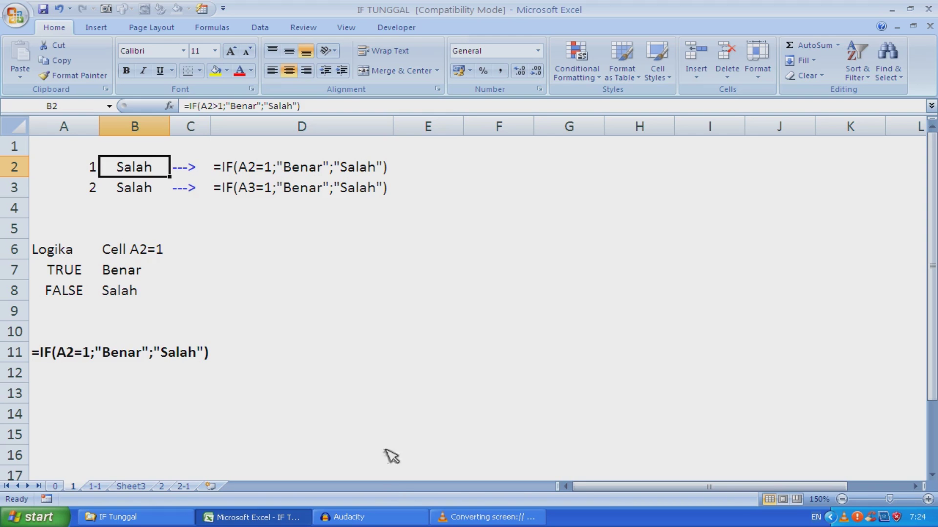
- Switch to VLC media player and stop the running screen conversion
click(444, 516)
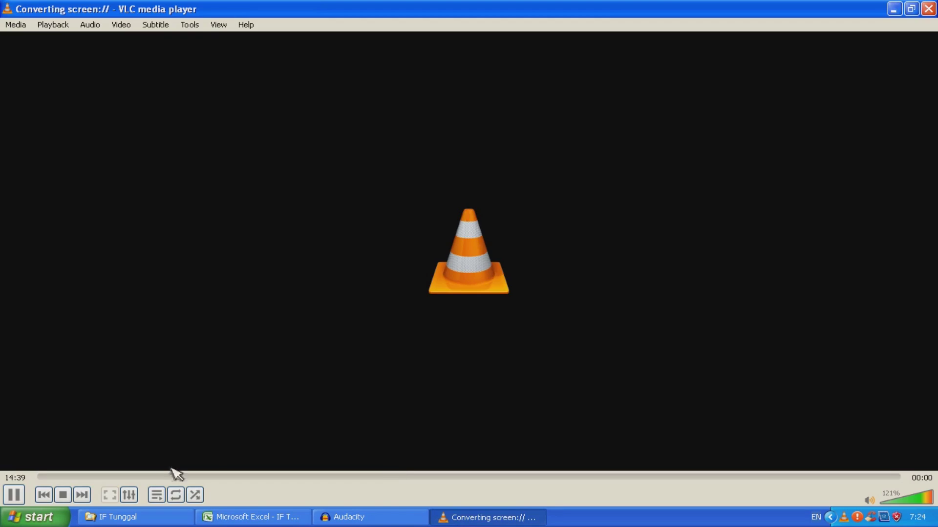
click(63, 495)
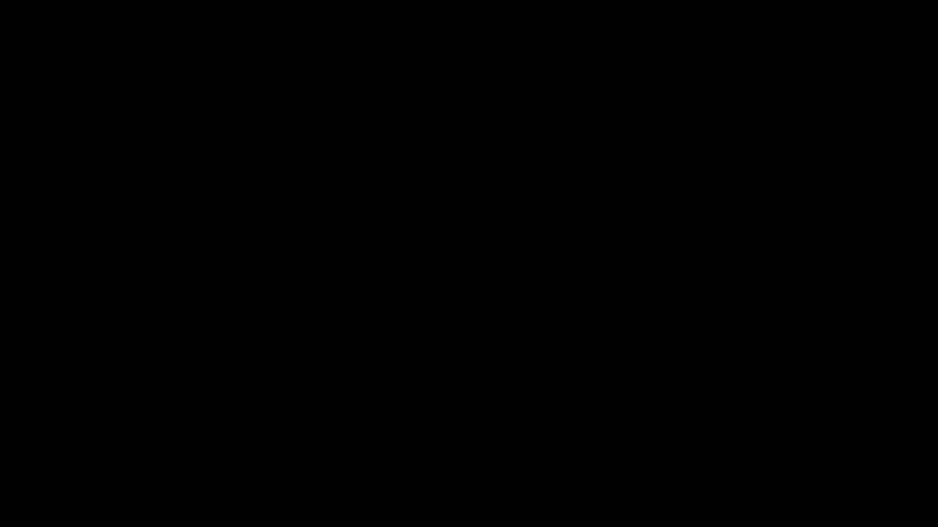